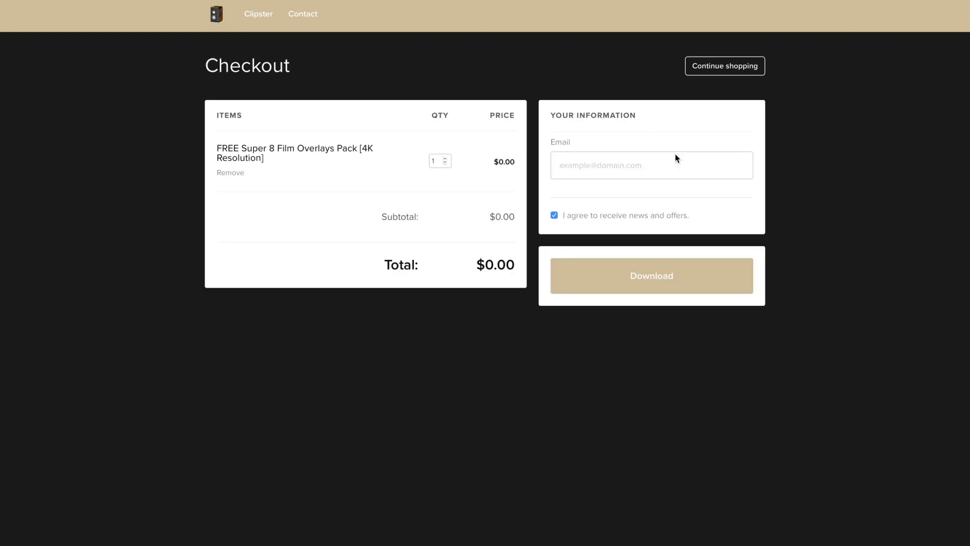
Start entering an email address to check out the free Super 8 overlay pack
{"action": "left_click", "coordinate": [594, 162]}
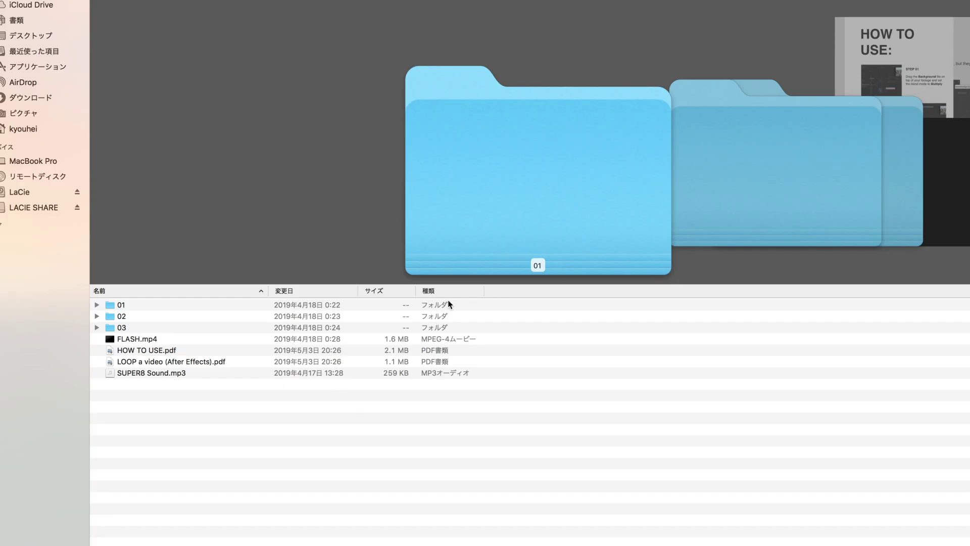
Expand folders 01, 02 and 03 of the overlay pack in list view
{"action": "left_click", "coordinate": [157, 307]}
{"action": "left_click", "coordinate": [96, 306]}
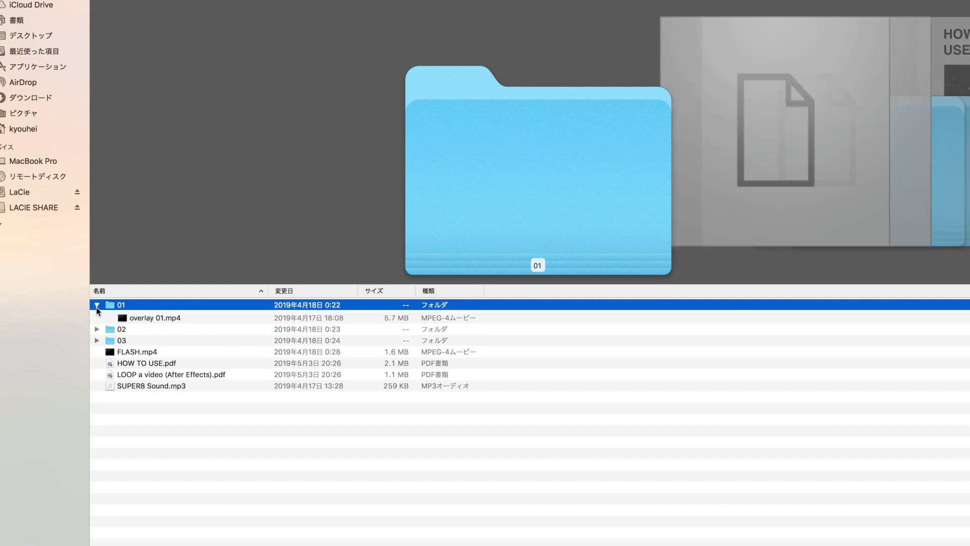
{"action": "left_click", "coordinate": [96, 339]}
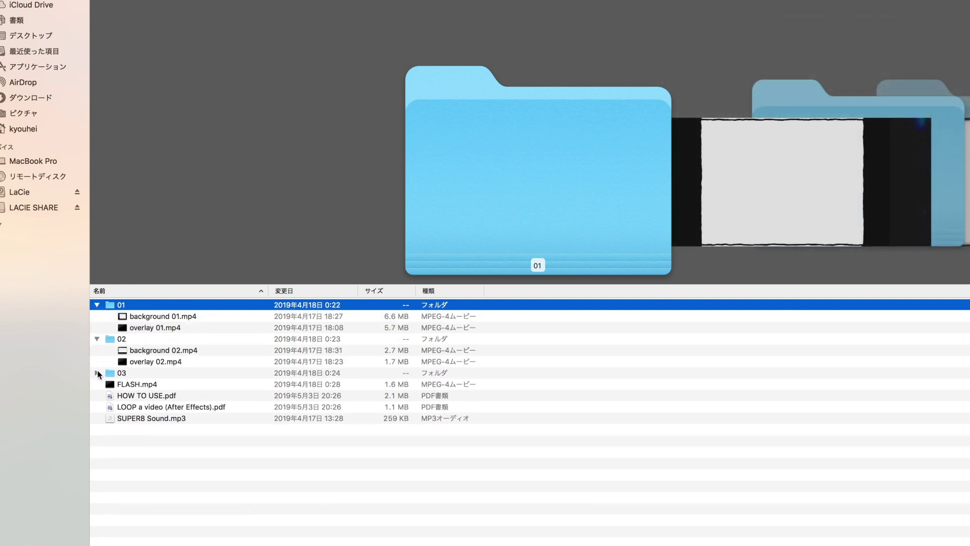
{"action": "left_click", "coordinate": [97, 373]}
Preview background 03.mp4, overlay 03.mp4, FLASH.mp4, the HOW TO USE guide and SUPER8 Sound.mp3
{"action": "left_click", "coordinate": [138, 384]}
{"action": "left_click", "coordinate": [138, 395]}
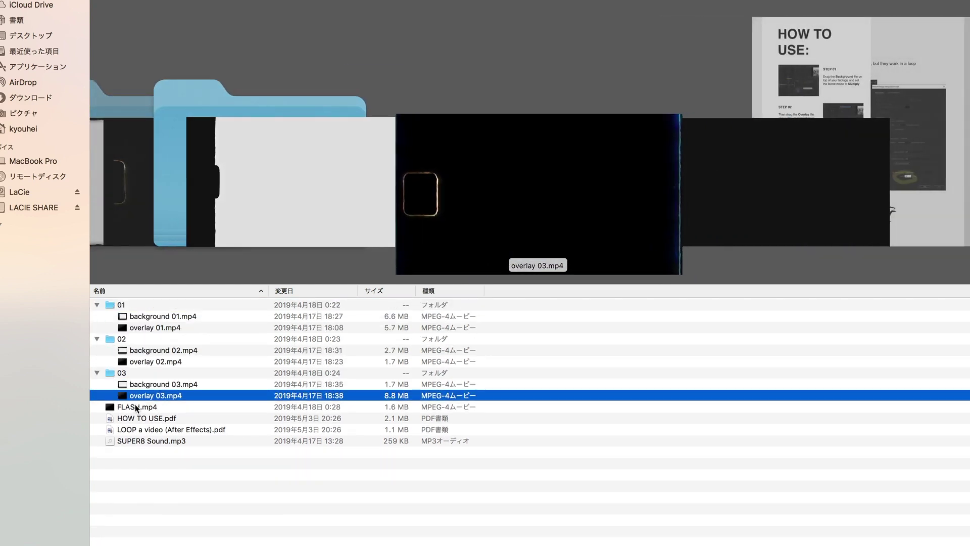
{"action": "left_click", "coordinate": [135, 406]}
{"action": "left_click", "coordinate": [137, 419]}
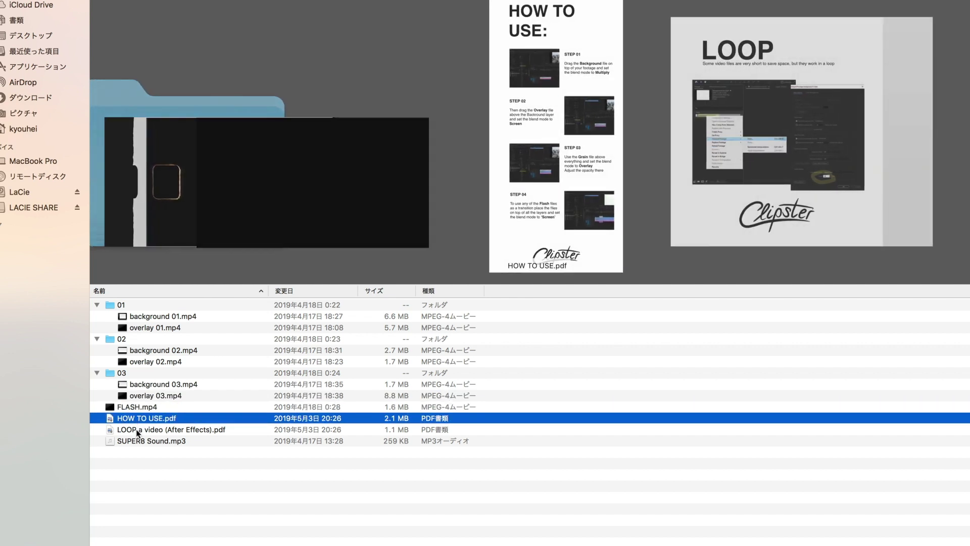
{"action": "left_click", "coordinate": [135, 440]}
{"action": "left_click", "coordinate": [138, 420]}
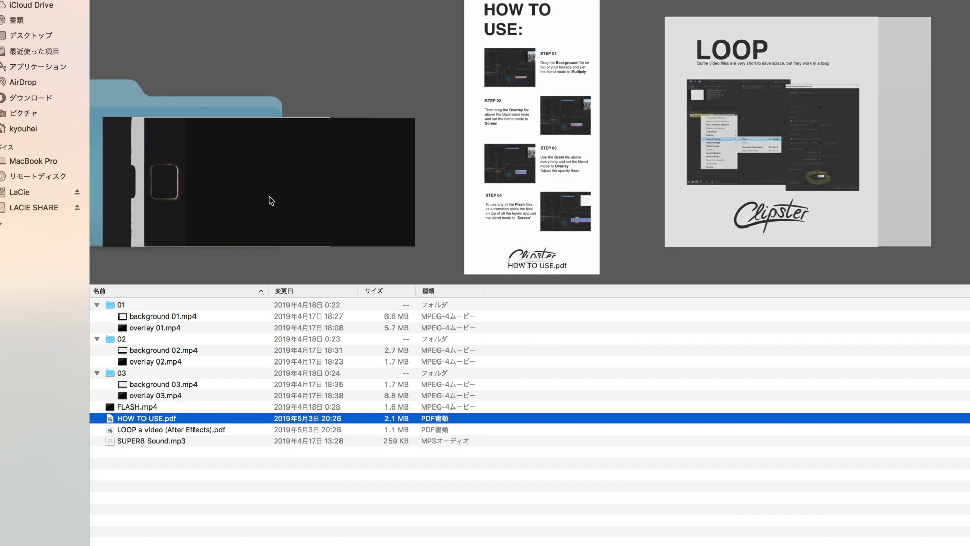
{"action": "left_click", "coordinate": [269, 198]}
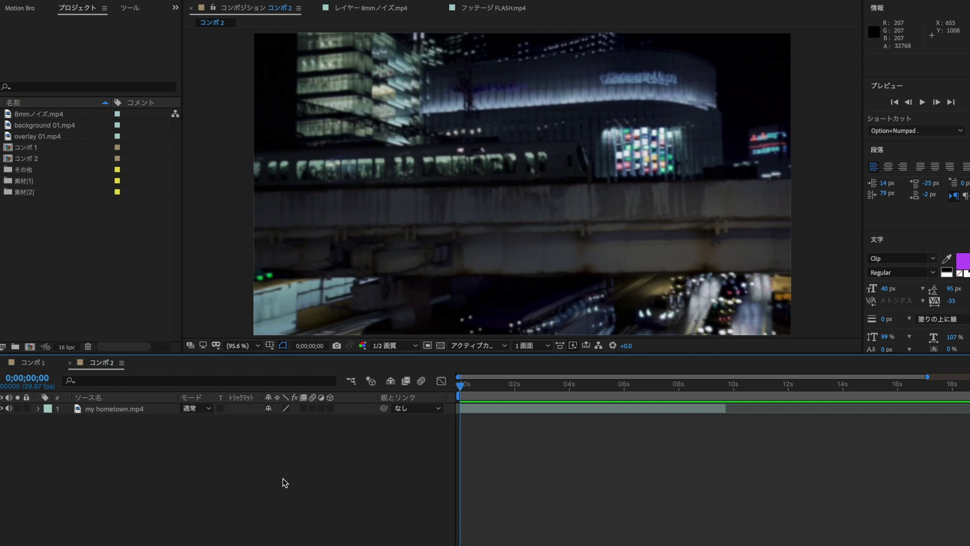
{"action": "left_click", "coordinate": [147, 407]}
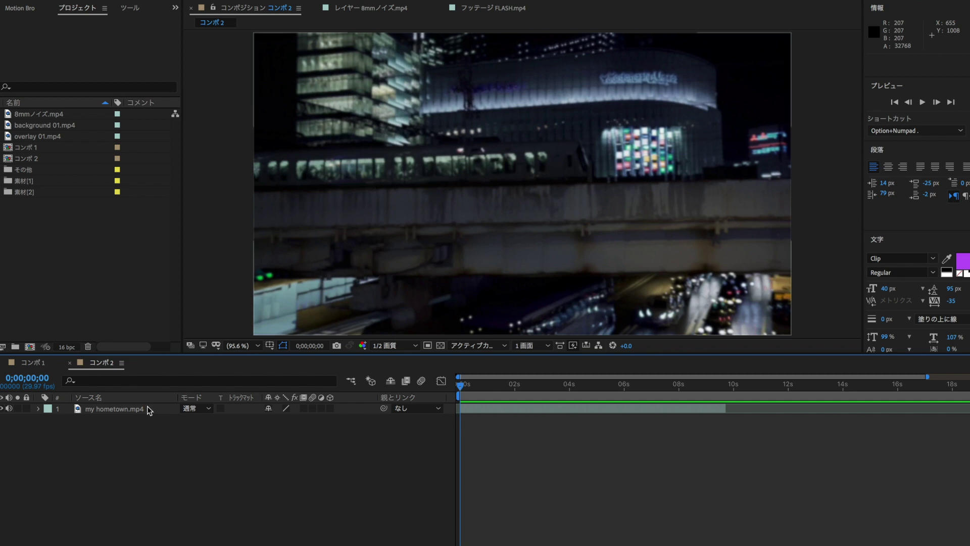
{"action": "left_click", "coordinate": [280, 493]}
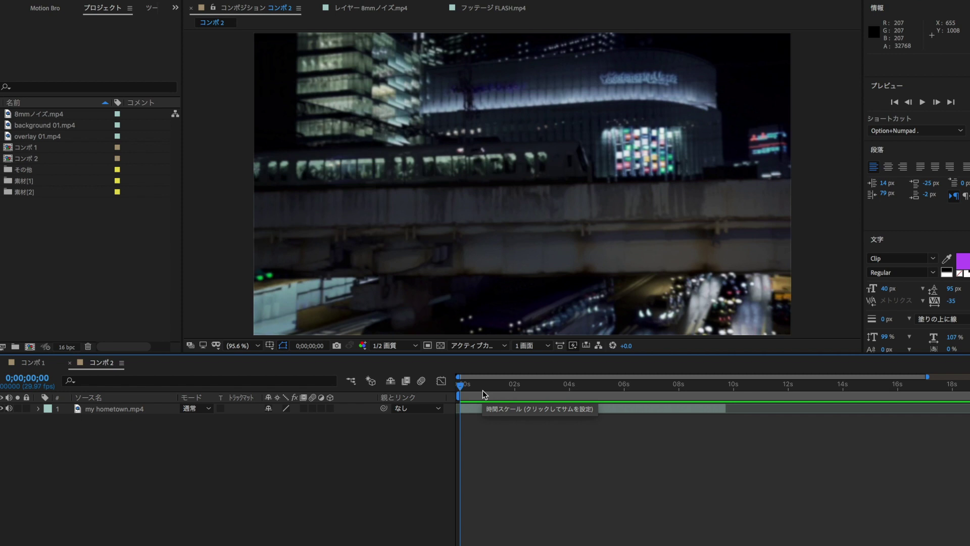
{"action": "left_click", "coordinate": [61, 134]}
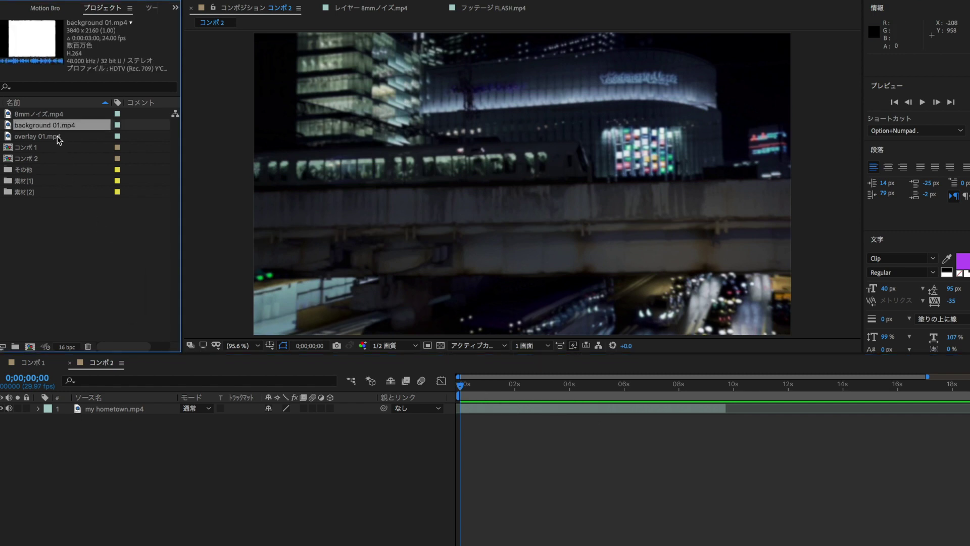
{"action": "left_click", "coordinate": [50, 126]}
{"action": "left_click", "coordinate": [40, 137]}
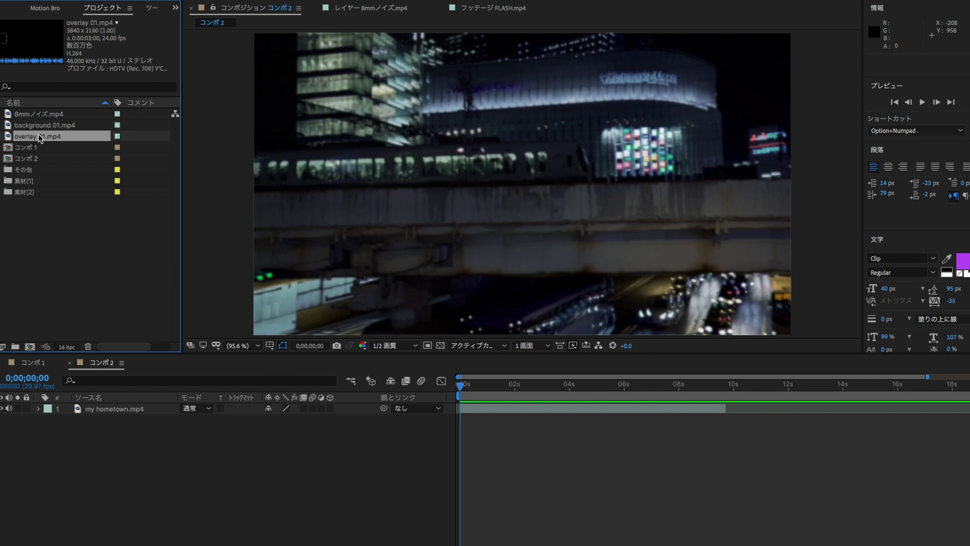
{"action": "left_click", "coordinate": [39, 127]}
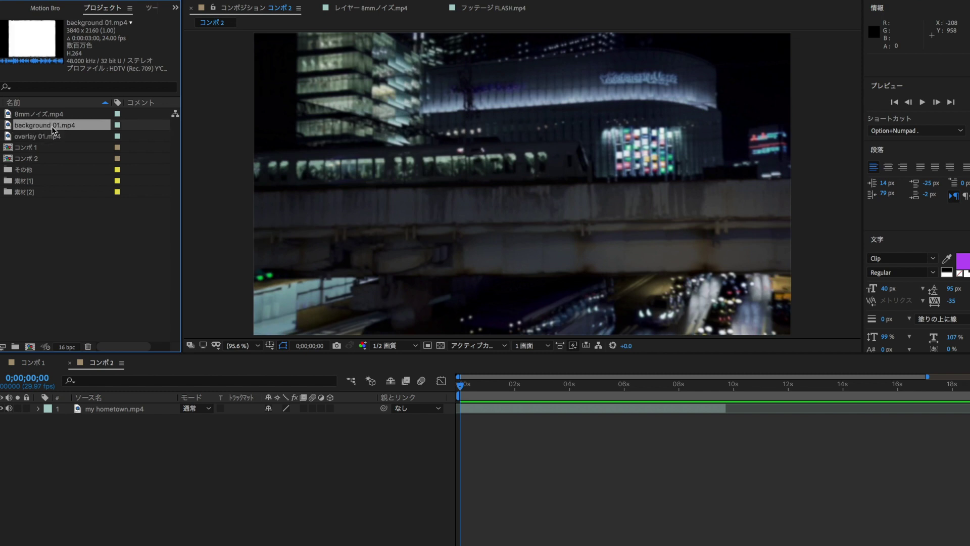
Add background 01.mp4 to the timeline as the layer above my hometown.mp4
{"action": "left_click_drag", "start_coordinate": [51, 127], "coordinate": [119, 403]}
{"action": "left_click_drag", "start_coordinate": [120, 404], "coordinate": [120, 405]}
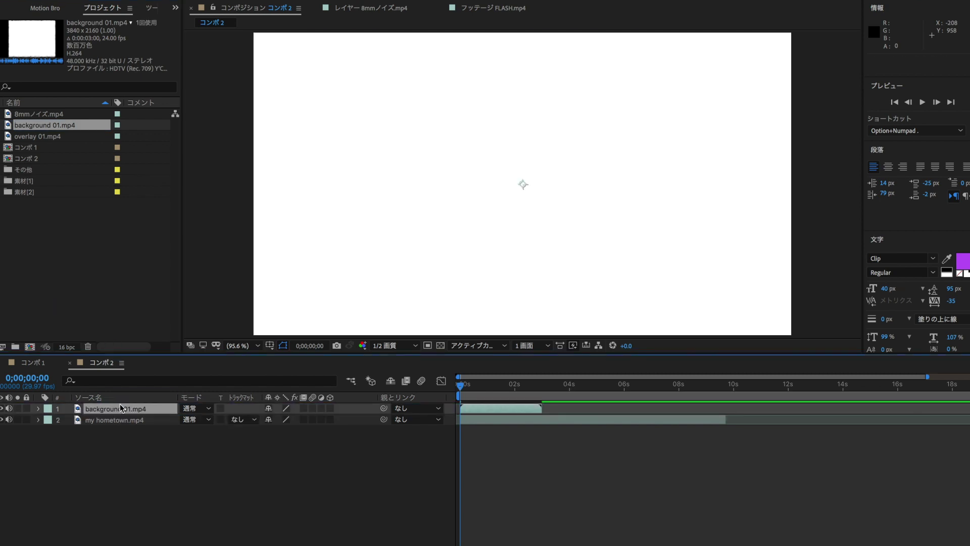
{"action": "left_click", "coordinate": [110, 432]}
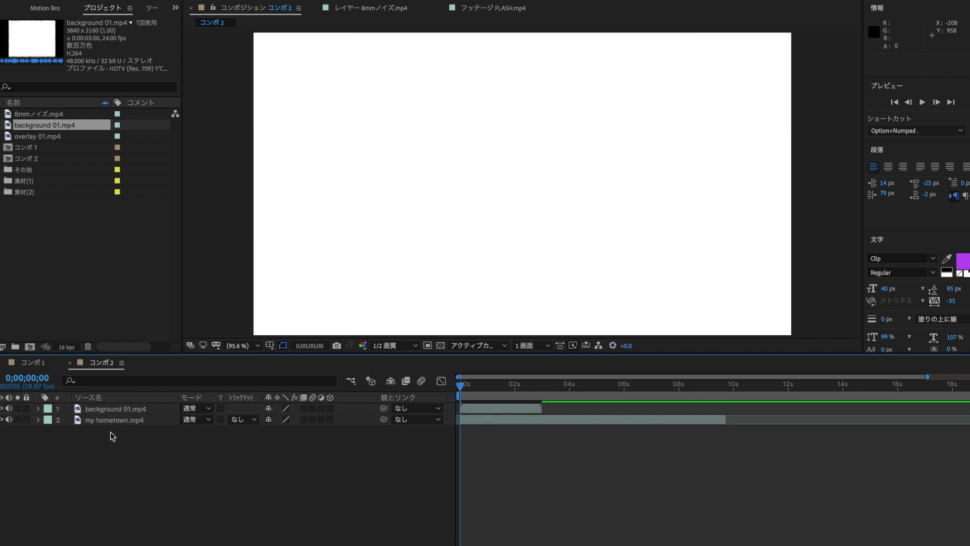
{"action": "left_click", "coordinate": [123, 410]}
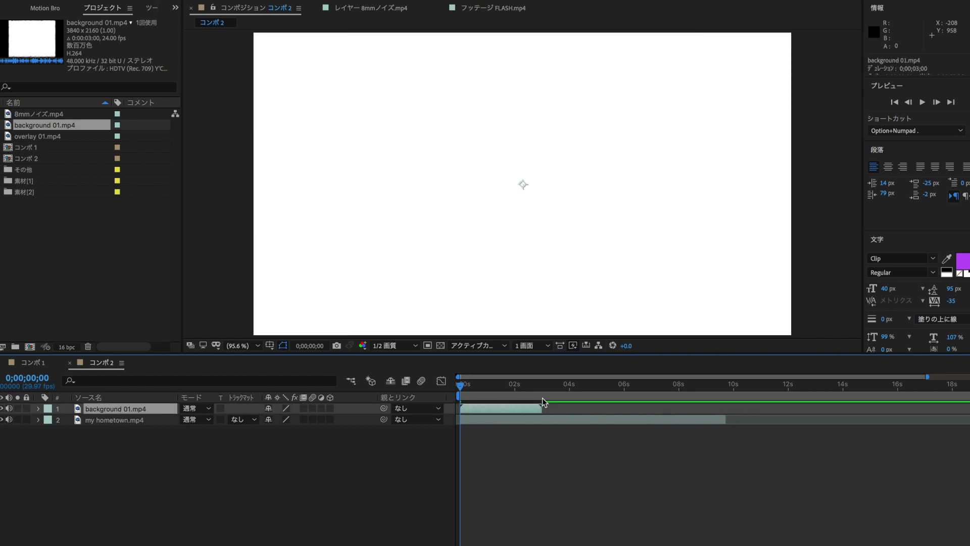
Loop background 01.mp4 five times via Interpret Footage and extend the layer to 15 seconds
{"action": "right_click", "coordinate": [43, 128]}
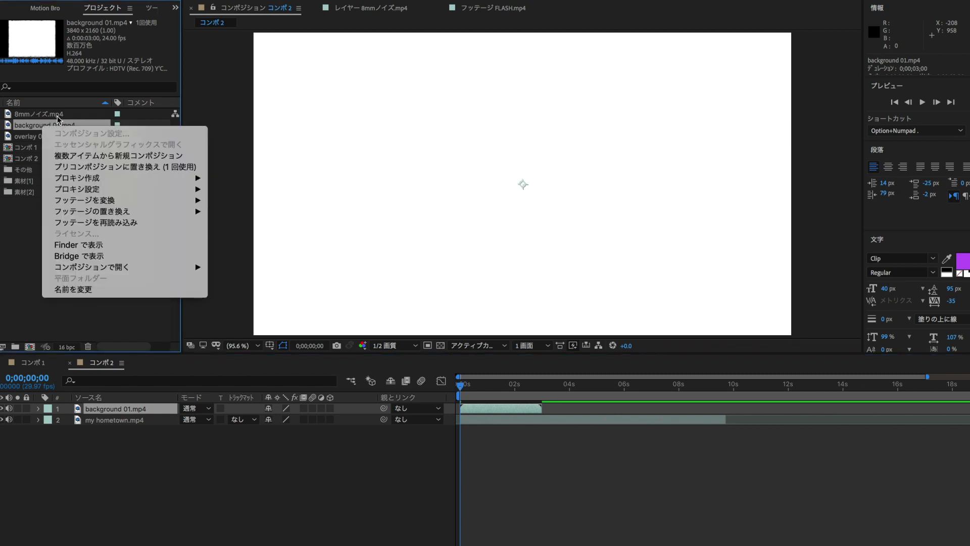
{"action": "mouse_move", "coordinate": [86, 204]}
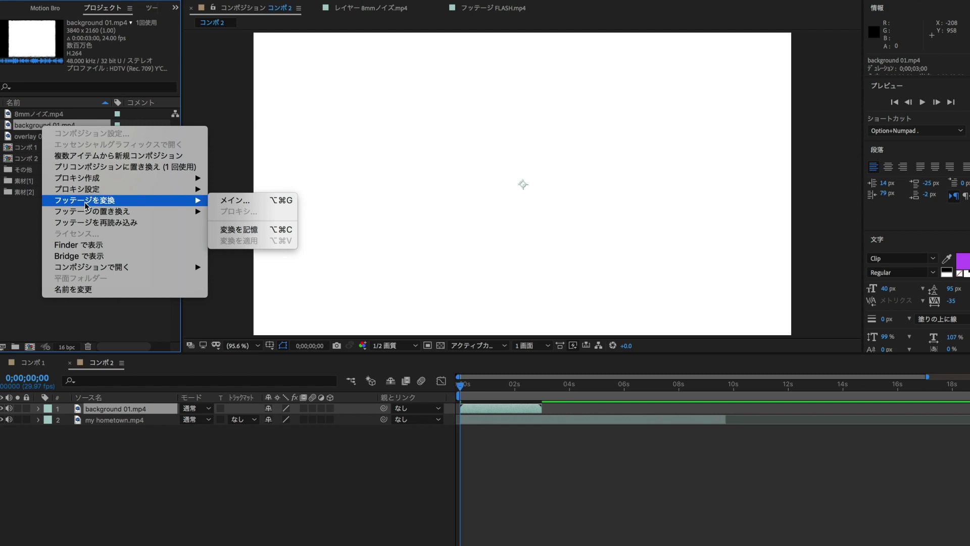
{"action": "left_click", "coordinate": [229, 202]}
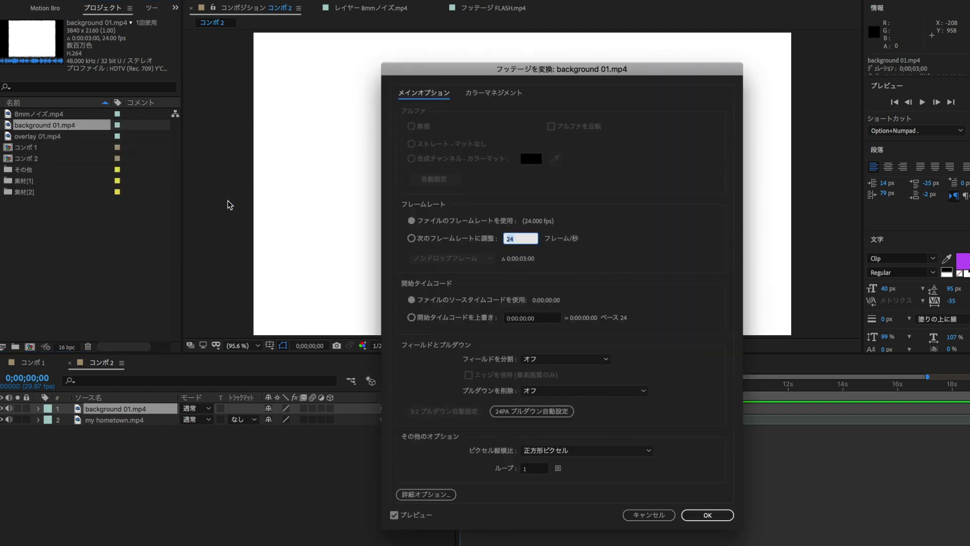
{"action": "left_click", "coordinate": [538, 469]}
{"action": "type", "text": "5"}
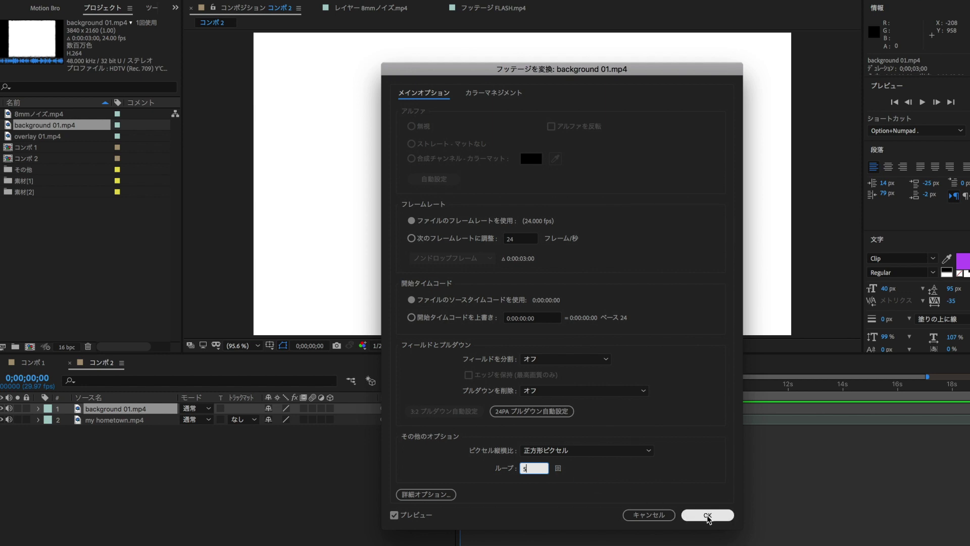
{"action": "left_click", "coordinate": [707, 516]}
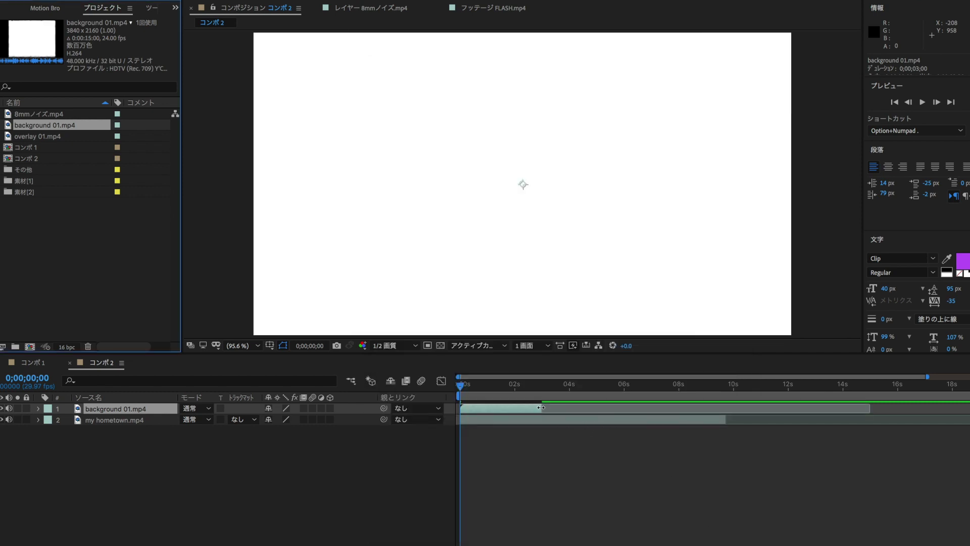
{"action": "left_click_drag", "start_coordinate": [540, 407], "coordinate": [879, 417]}
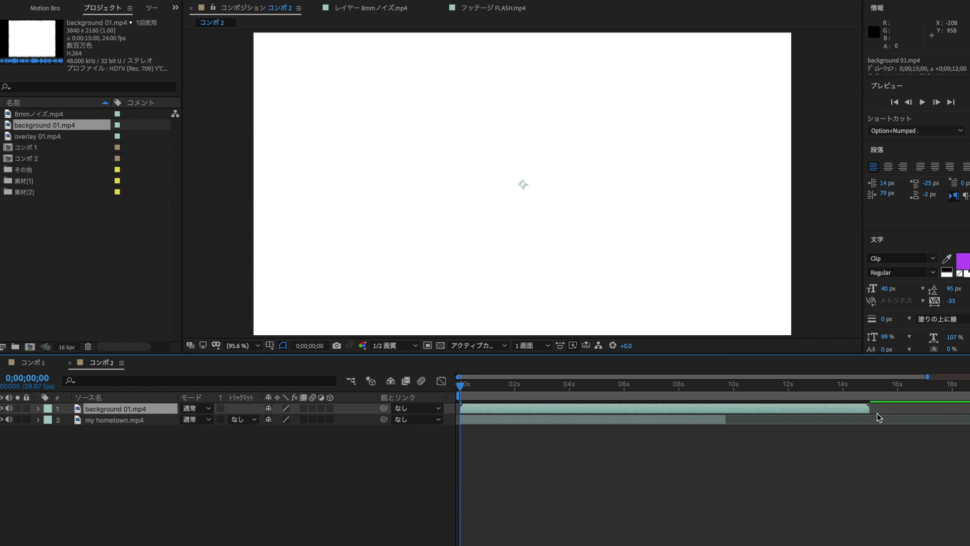
Scale the background 01.mp4 layer down to 50%
{"action": "left_click", "coordinate": [183, 460]}
{"action": "left_click", "coordinate": [147, 410]}
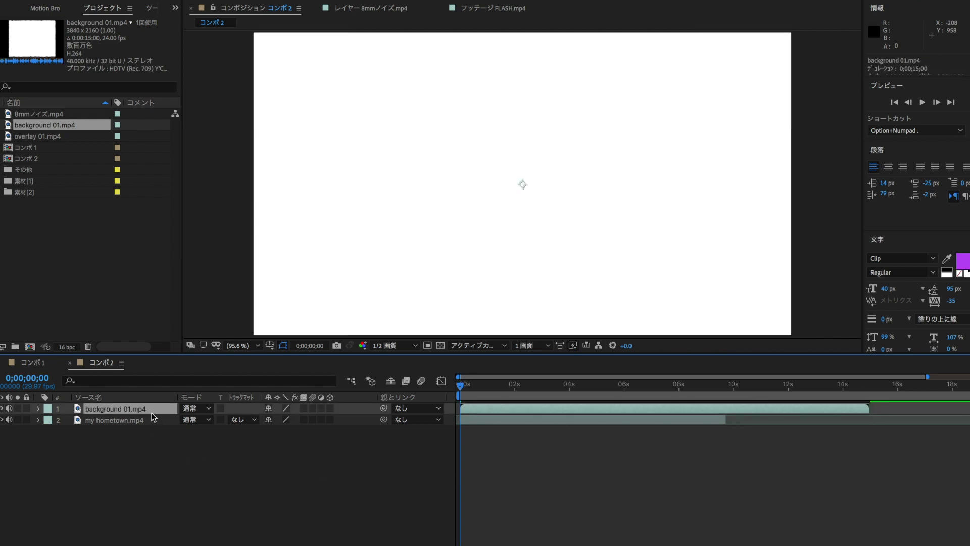
{"action": "left_click", "coordinate": [39, 409]}
{"action": "left_click", "coordinate": [50, 419]}
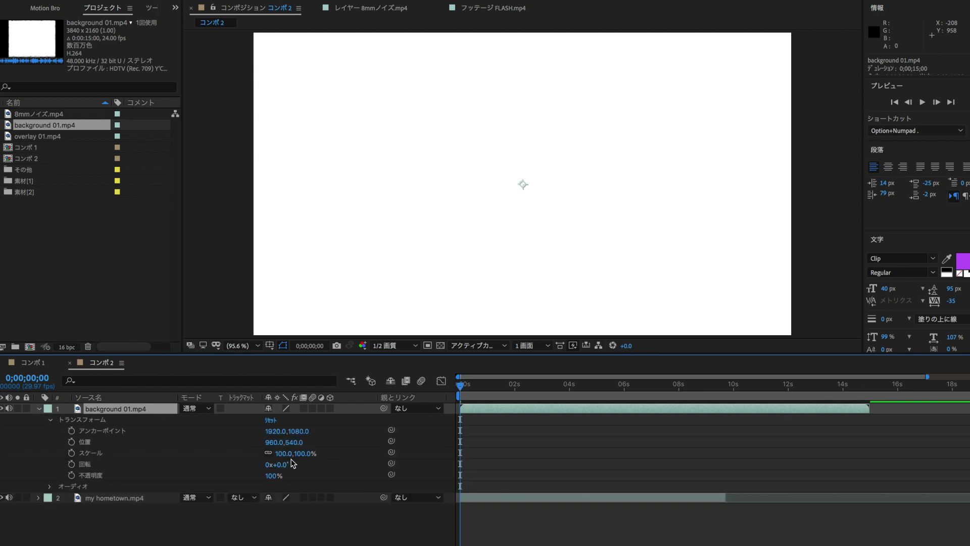
{"action": "left_click_drag", "start_coordinate": [281, 454], "coordinate": [276, 457]}
{"action": "left_click", "coordinate": [282, 457]}
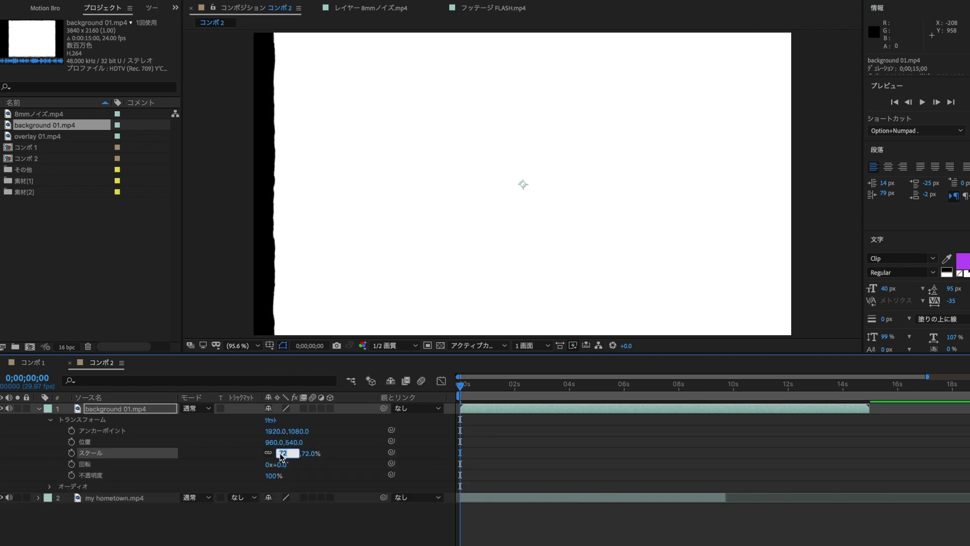
{"action": "key", "text": "Return"}
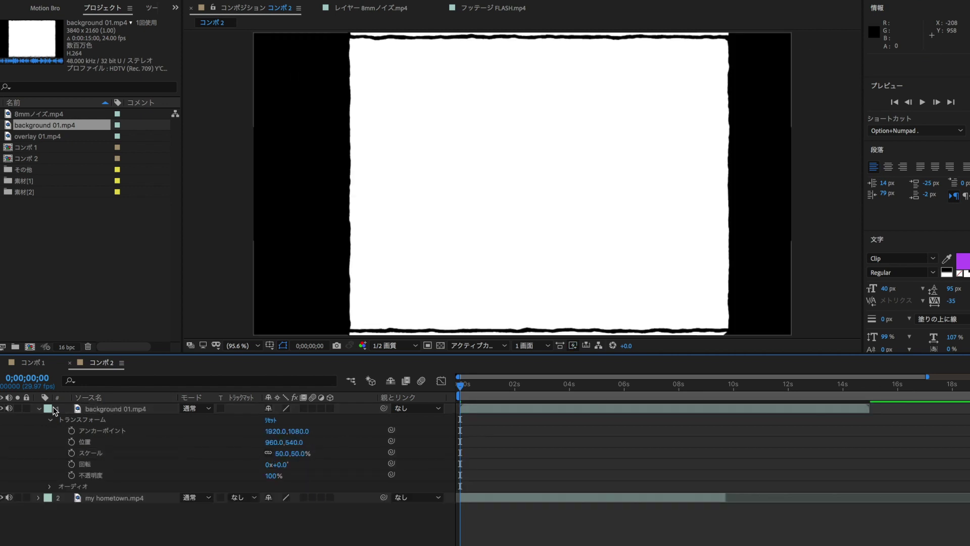
{"action": "left_click", "coordinate": [39, 410]}
Set the background layer's blend mode to Multiply (乗算)
{"action": "left_click", "coordinate": [189, 408]}
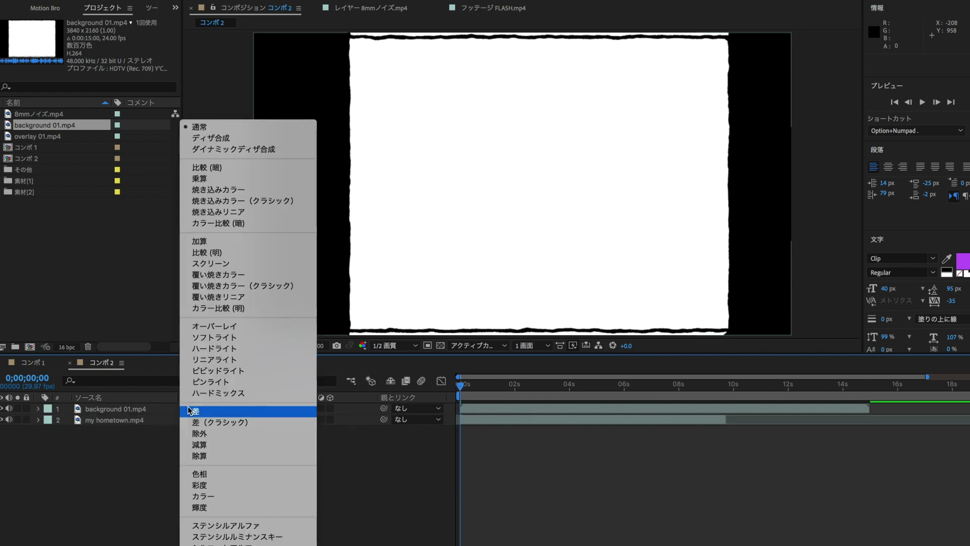
{"action": "left_click", "coordinate": [218, 179]}
{"action": "left_click", "coordinate": [219, 184]}
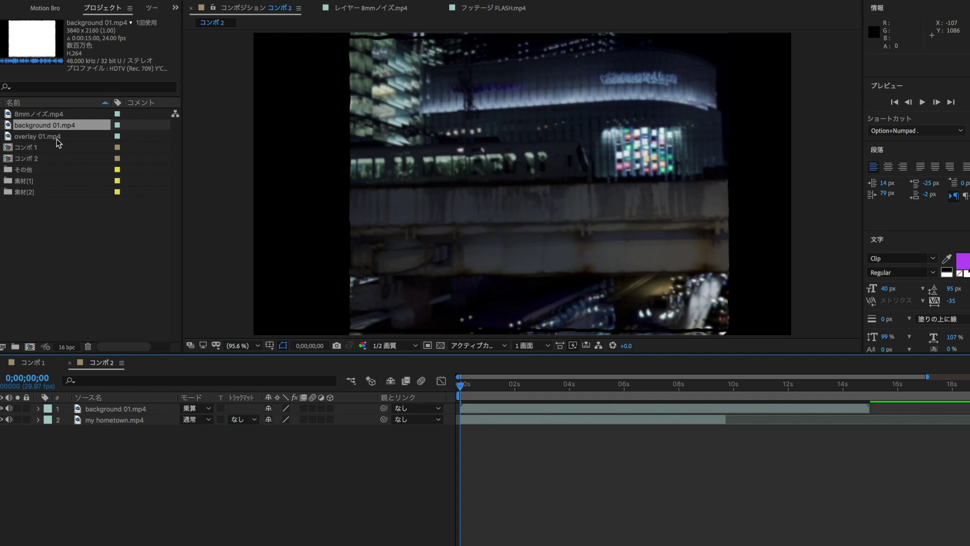
Add overlay 01.mp4 above the background layer and loop its footage five times
{"action": "left_click", "coordinate": [49, 137]}
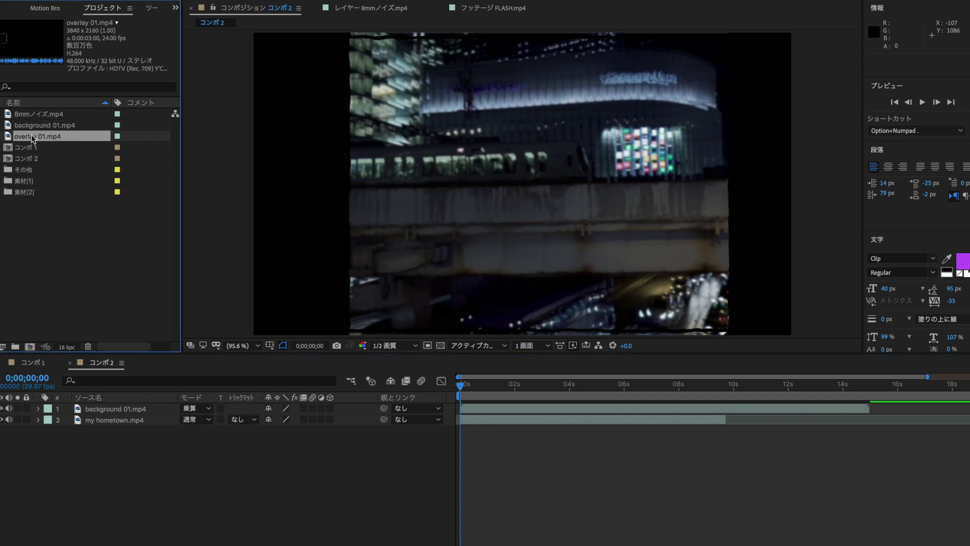
{"action": "left_click_drag", "start_coordinate": [32, 138], "coordinate": [94, 408]}
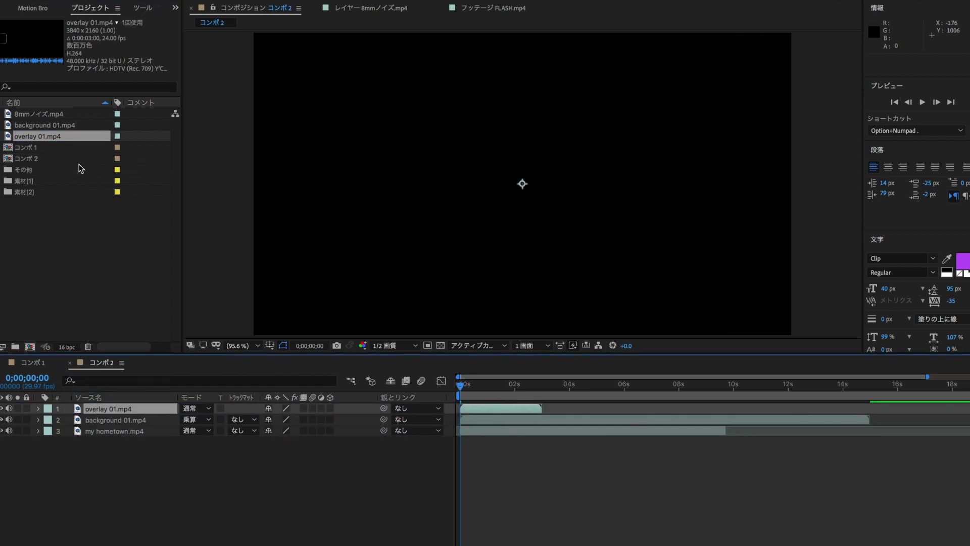
{"action": "right_click", "coordinate": [54, 138]}
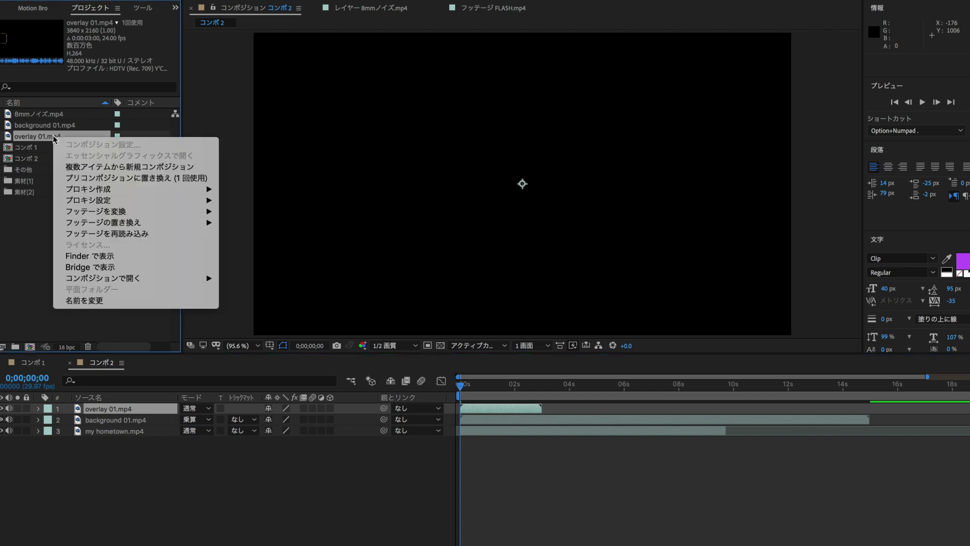
{"action": "mouse_move", "coordinate": [66, 213]}
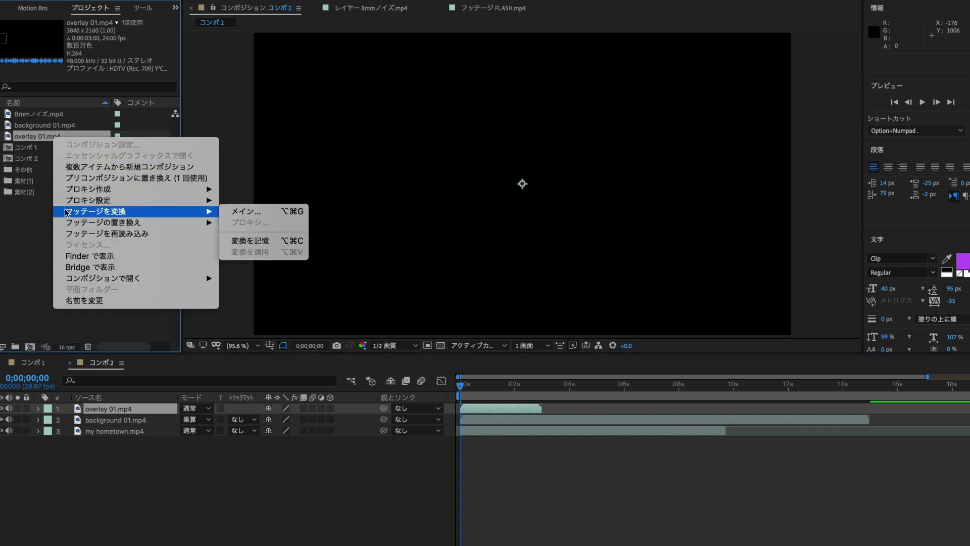
{"action": "left_click", "coordinate": [237, 211]}
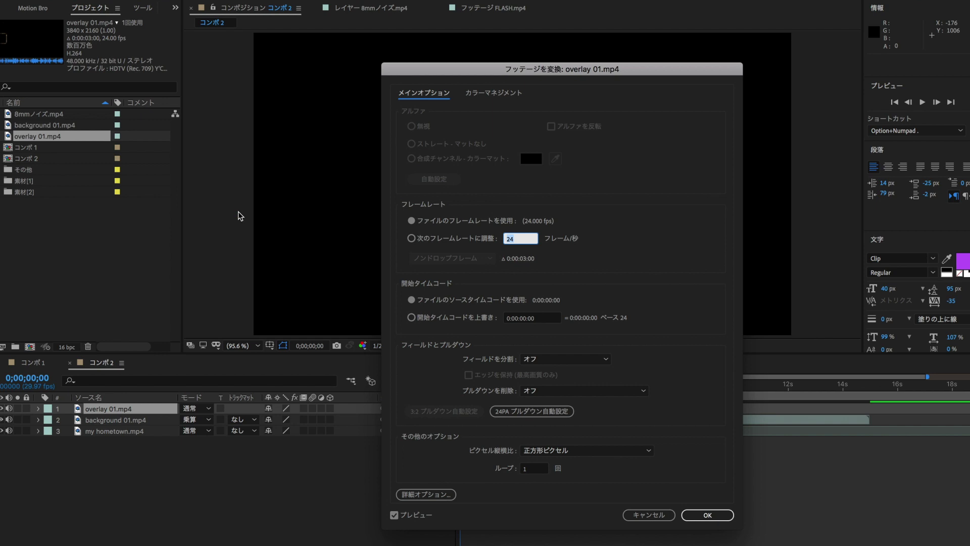
{"action": "left_click", "coordinate": [540, 469]}
{"action": "type", "text": "5"}
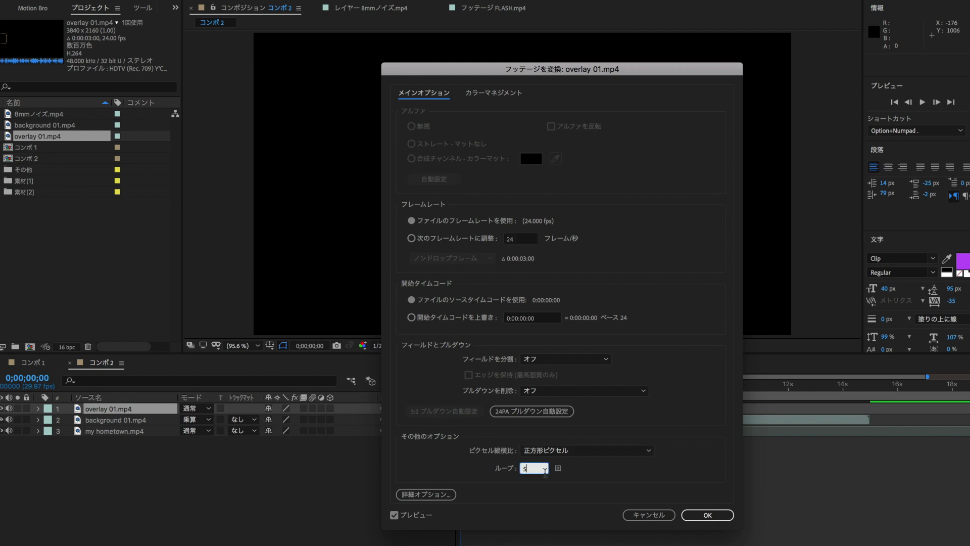
{"action": "left_click", "coordinate": [708, 515]}
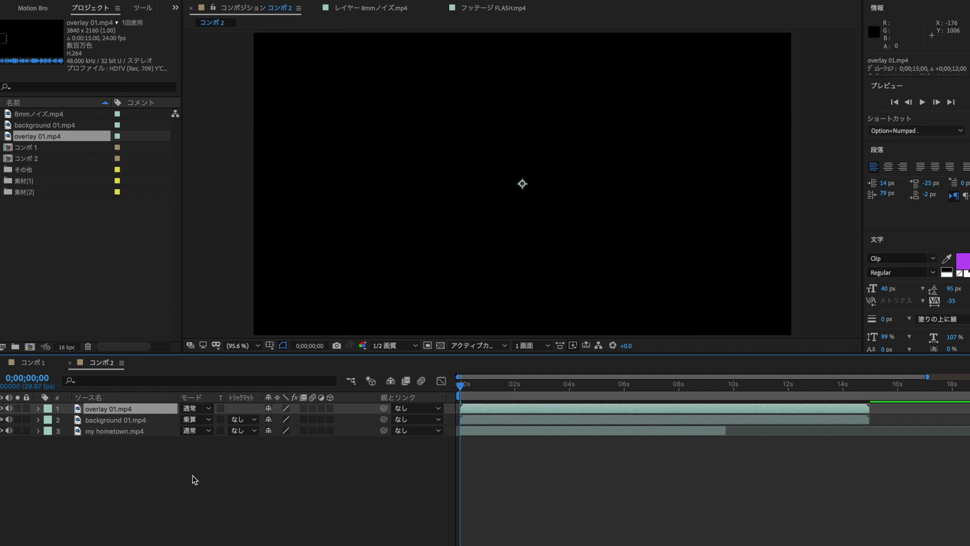
Set the overlay 01.mp4 layer's scale to 50%
{"action": "left_click", "coordinate": [39, 409]}
{"action": "left_click", "coordinate": [49, 422]}
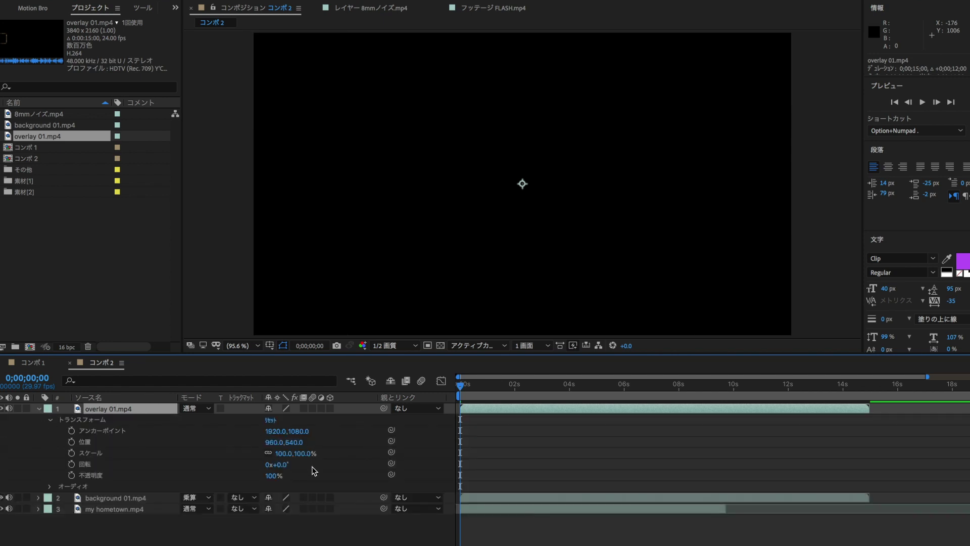
{"action": "left_click", "coordinate": [283, 453]}
{"action": "type", "text": "5"}
{"action": "left_click", "coordinate": [343, 426]}
{"action": "left_click", "coordinate": [39, 410]}
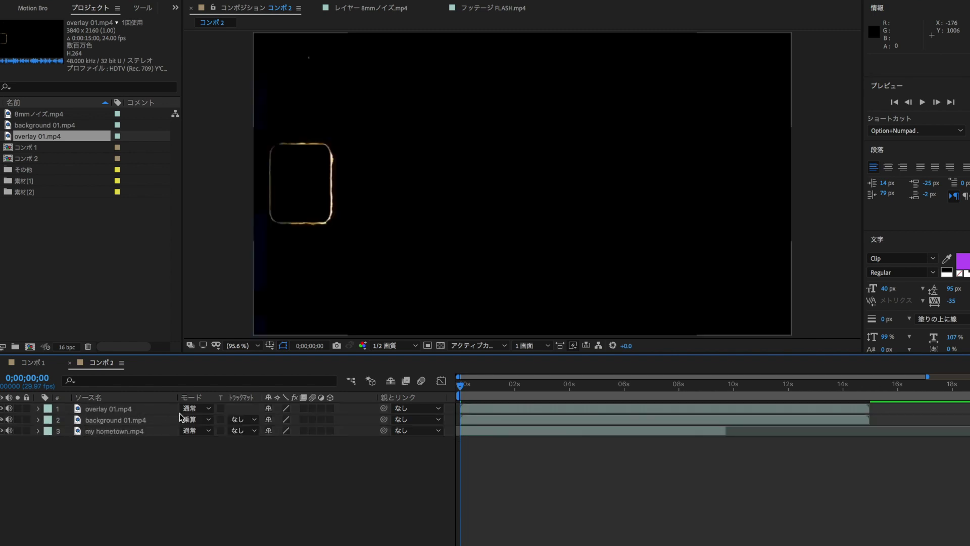
Set overlay 01.mp4 to Screen (スクリーン) blending, then select 8mmノイズ.mp4 in the project
{"action": "left_click", "coordinate": [191, 409]}
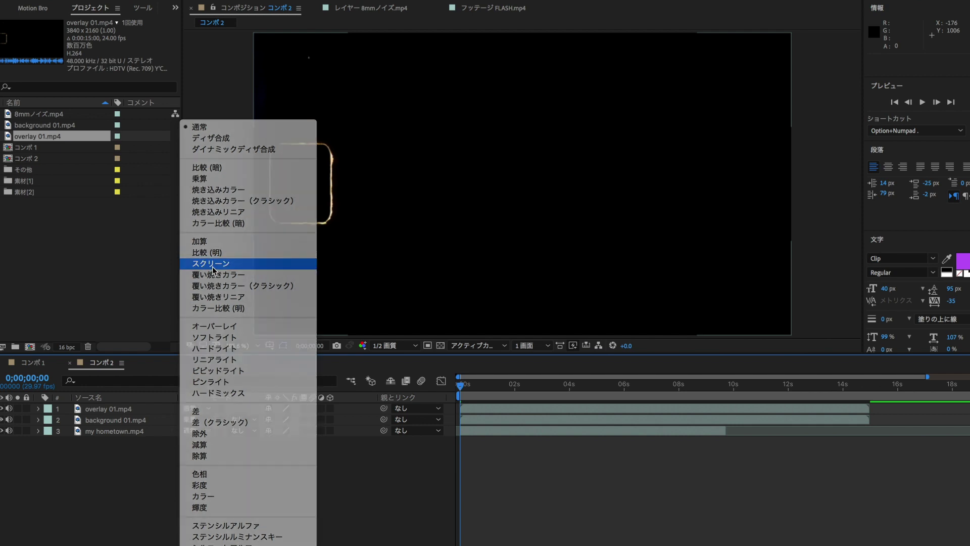
{"action": "left_click", "coordinate": [211, 265]}
{"action": "left_click", "coordinate": [402, 472]}
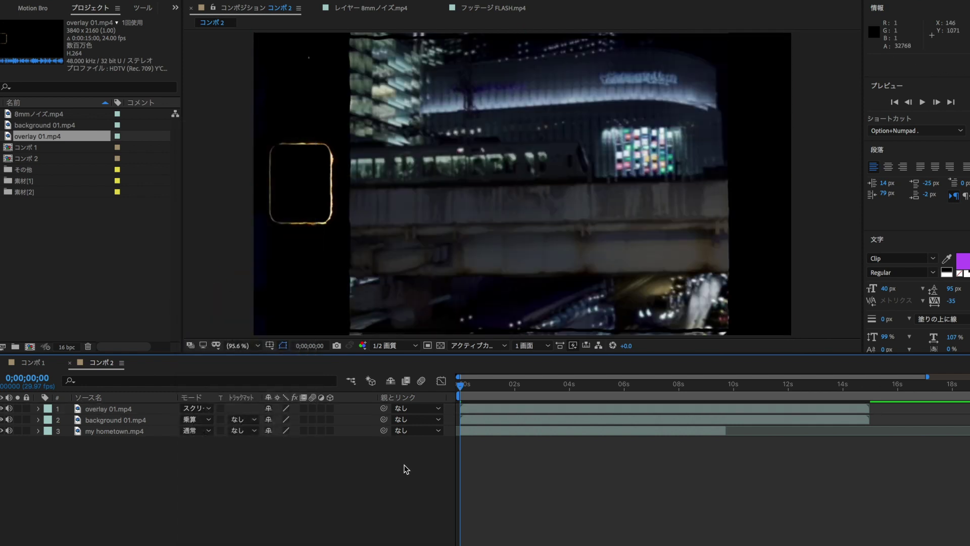
{"action": "left_click", "coordinate": [61, 115]}
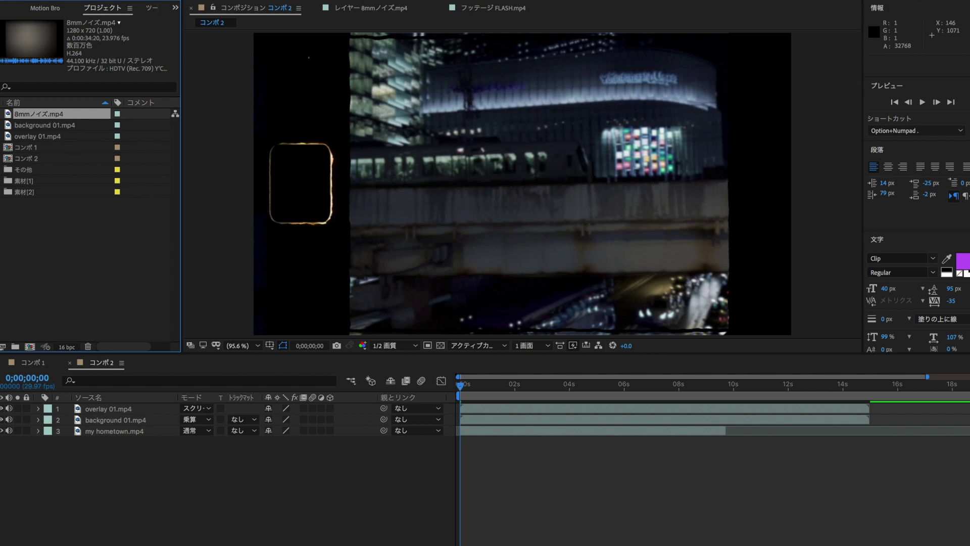
{"action": "left_click", "coordinate": [298, 525]}
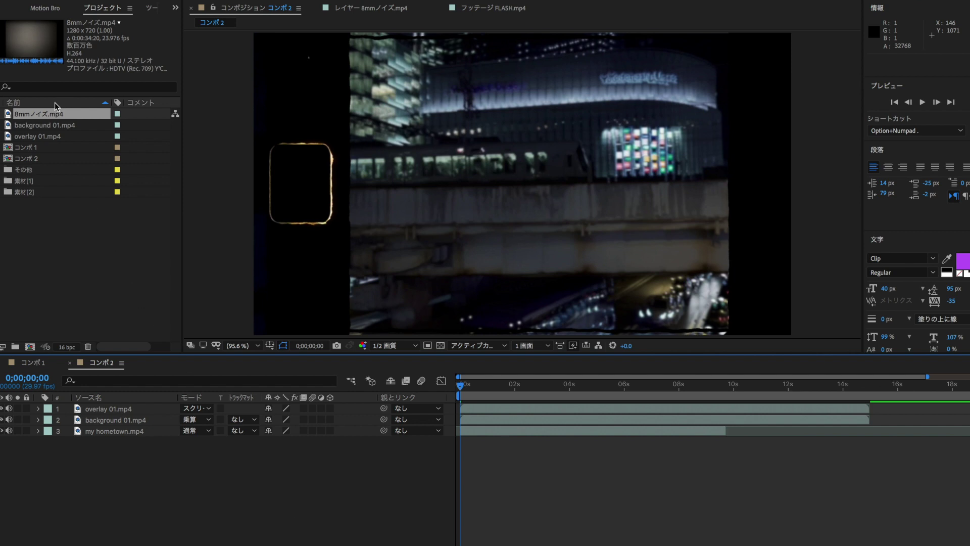
Add 8mmノイズ.mp4 as the top layer and scale it to 155%
{"action": "left_click_drag", "start_coordinate": [35, 117], "coordinate": [112, 408]}
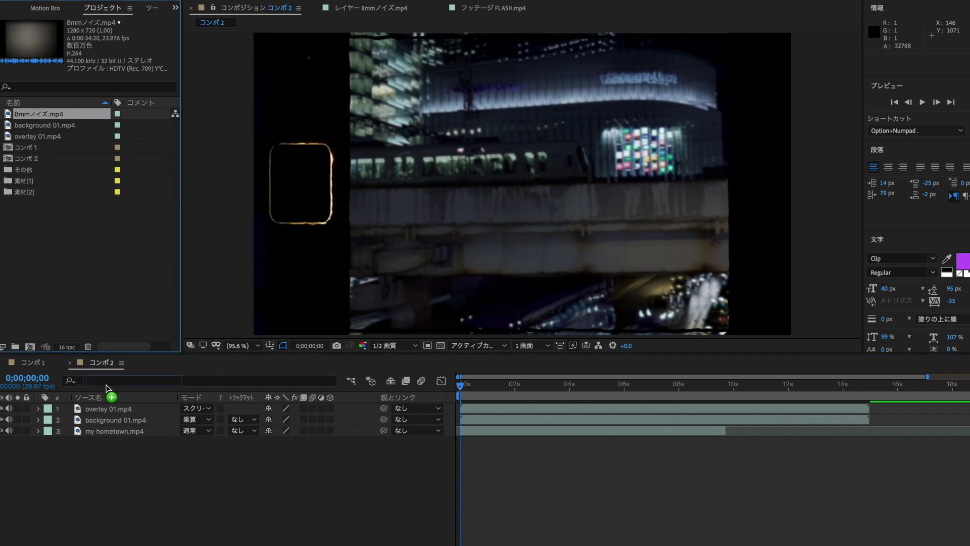
{"action": "left_click_drag", "start_coordinate": [113, 408], "coordinate": [112, 408]}
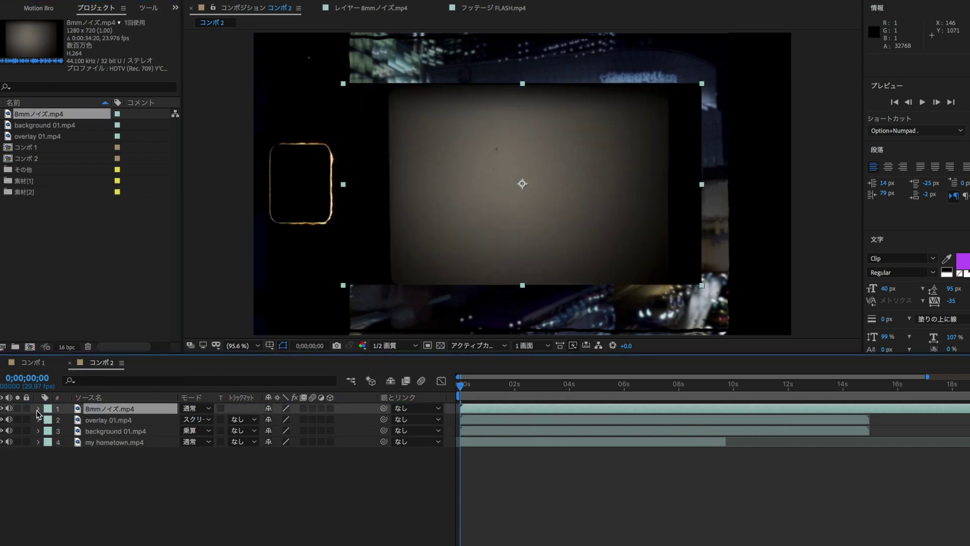
{"action": "left_click", "coordinate": [38, 409]}
{"action": "left_click_drag", "start_coordinate": [283, 453], "coordinate": [318, 455]}
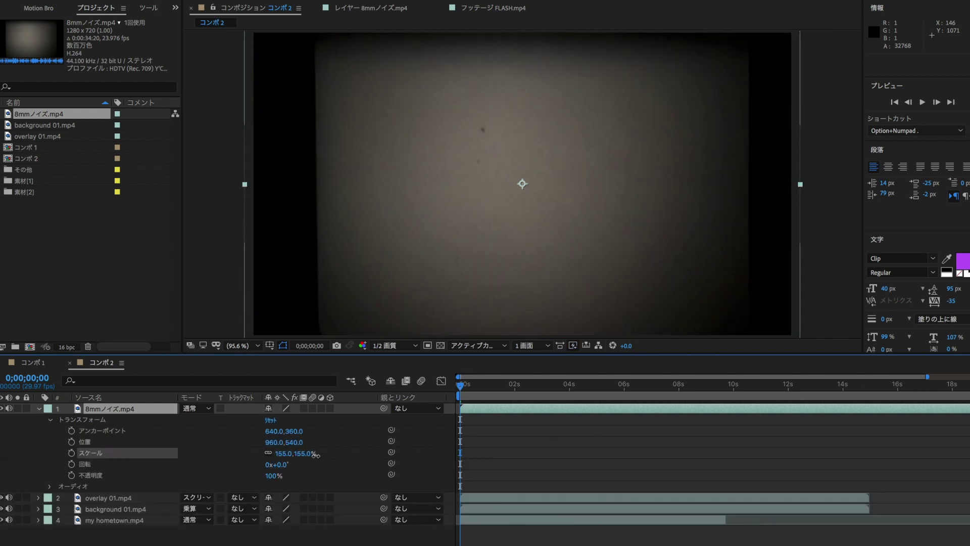
{"action": "key", "text": "Return"}
{"action": "left_click", "coordinate": [40, 409]}
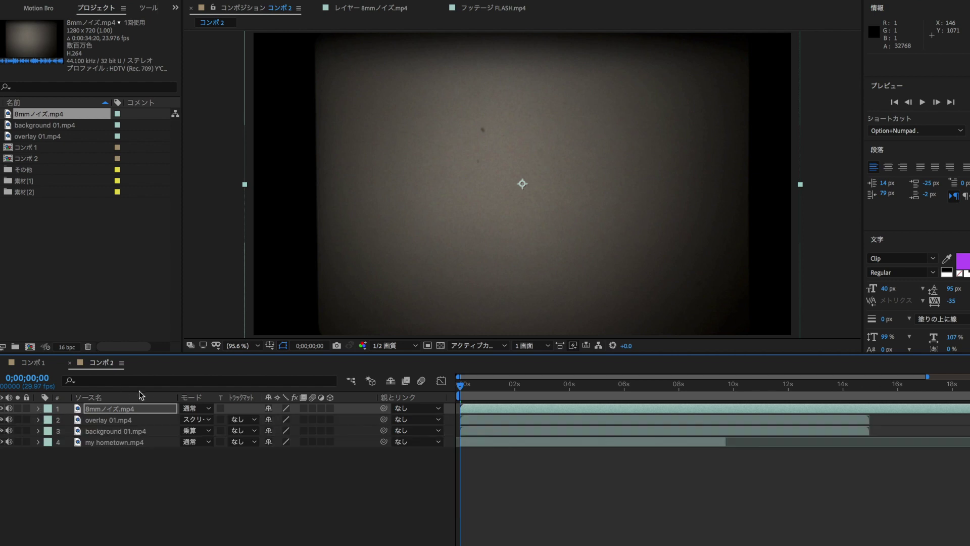
Blend the noise layer in Overlay (オーバーレイ) mode at 40% opacity
{"action": "left_click", "coordinate": [192, 408]}
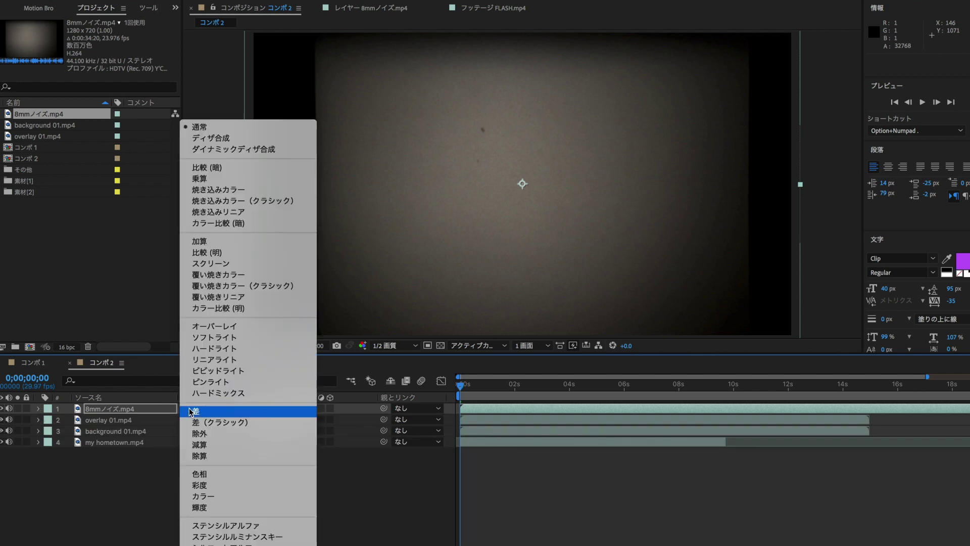
{"action": "left_click", "coordinate": [215, 327]}
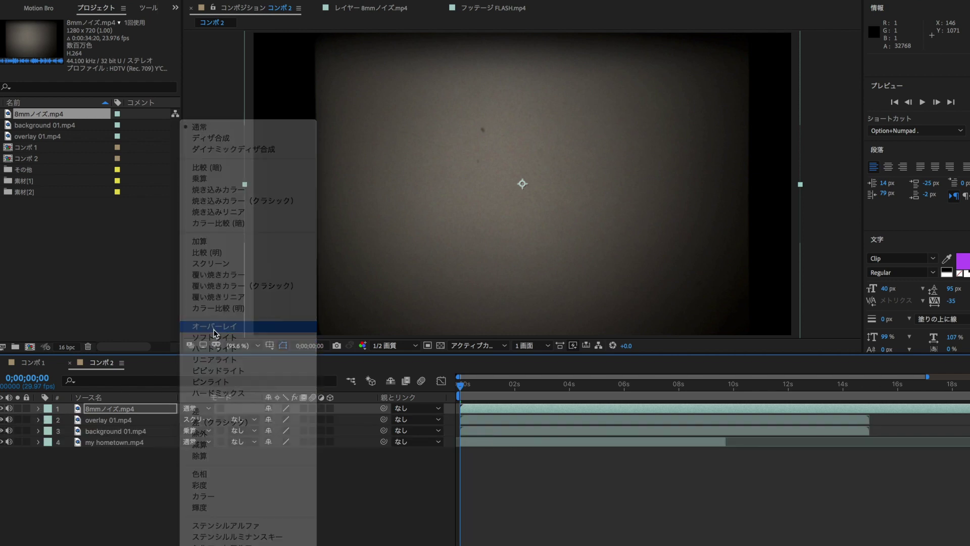
{"action": "left_click", "coordinate": [40, 409]}
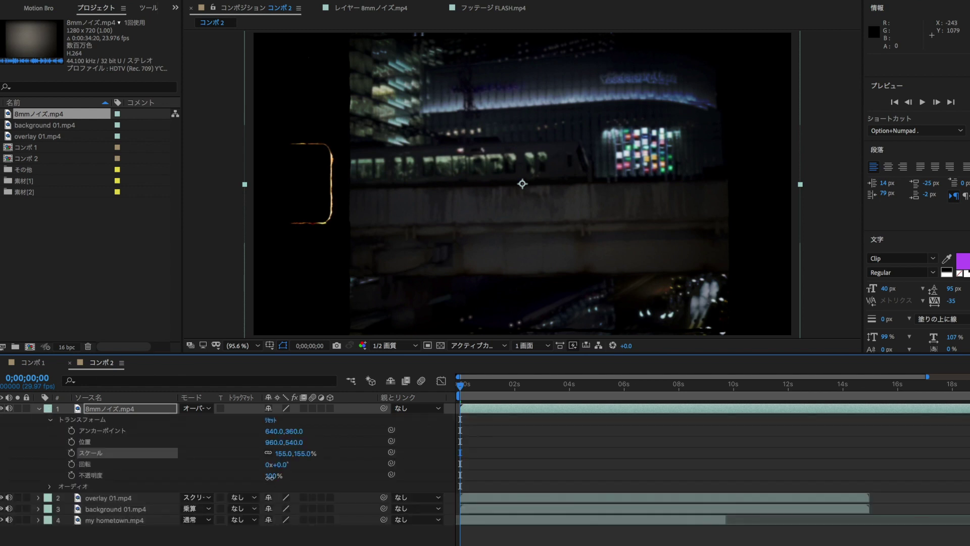
{"action": "left_click_drag", "start_coordinate": [272, 476], "coordinate": [236, 481]}
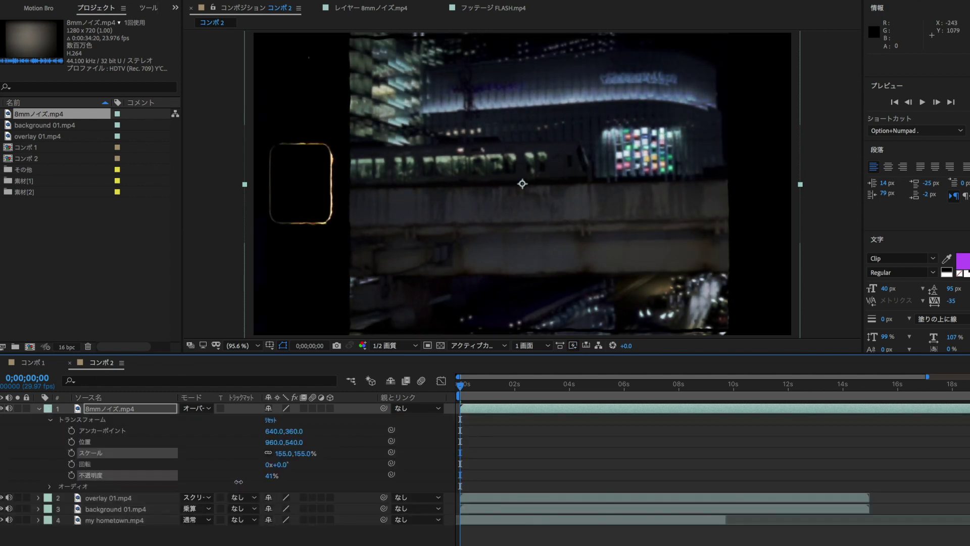
{"action": "left_click", "coordinate": [238, 482]}
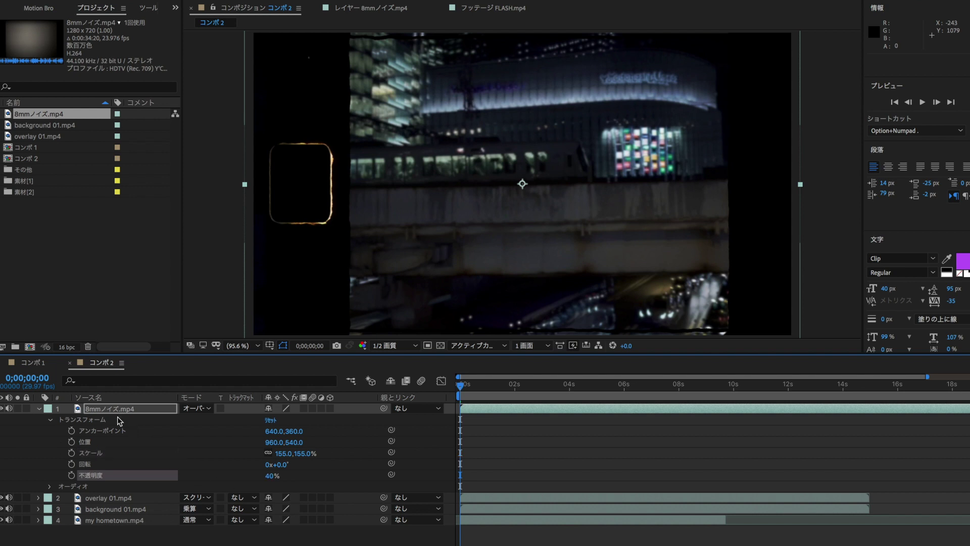
{"action": "left_click", "coordinate": [40, 409]}
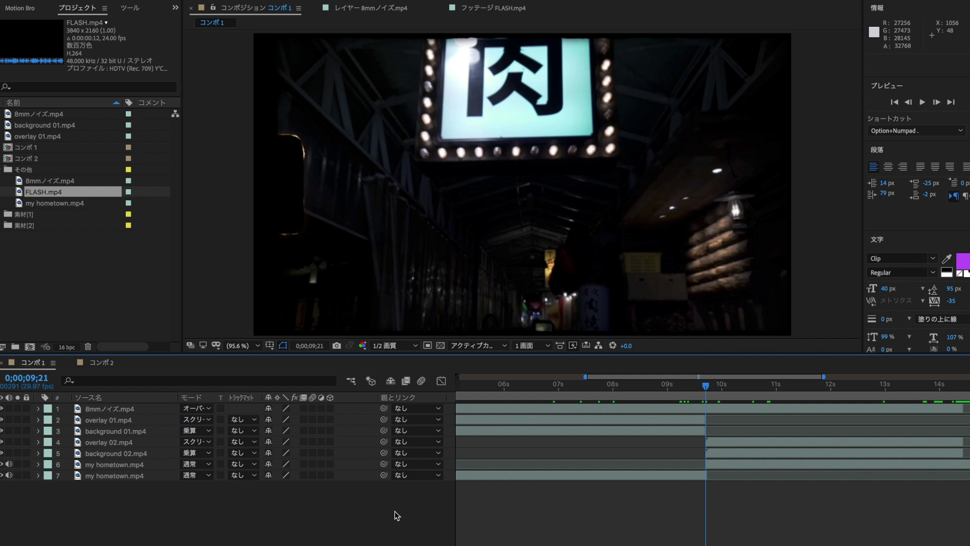
Zoom out the コンポ 1 time ruler and set the current time to 0;00;08;28
{"action": "scroll", "coordinate": [548, 501], "scroll_direction": "down", "scroll_amount": 5}
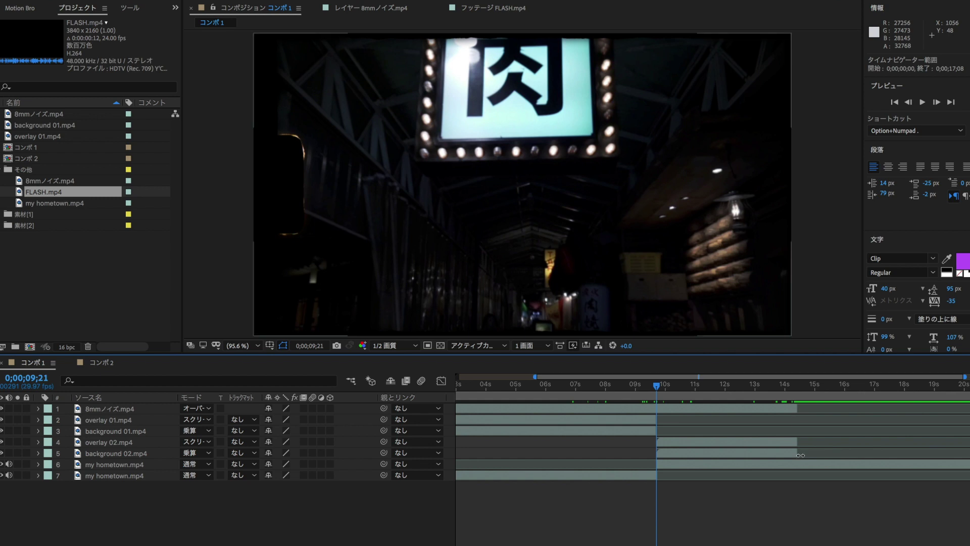
{"action": "left_click", "coordinate": [634, 393]}
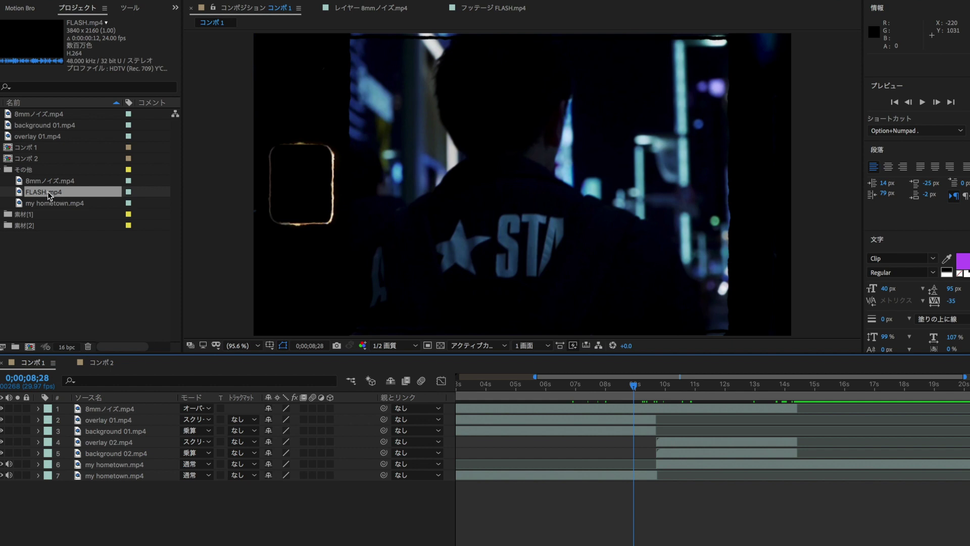
Add FLASH.mp4 as the top layer and align it to the cut near 0;00;09;21
{"action": "left_click_drag", "start_coordinate": [47, 192], "coordinate": [74, 408]}
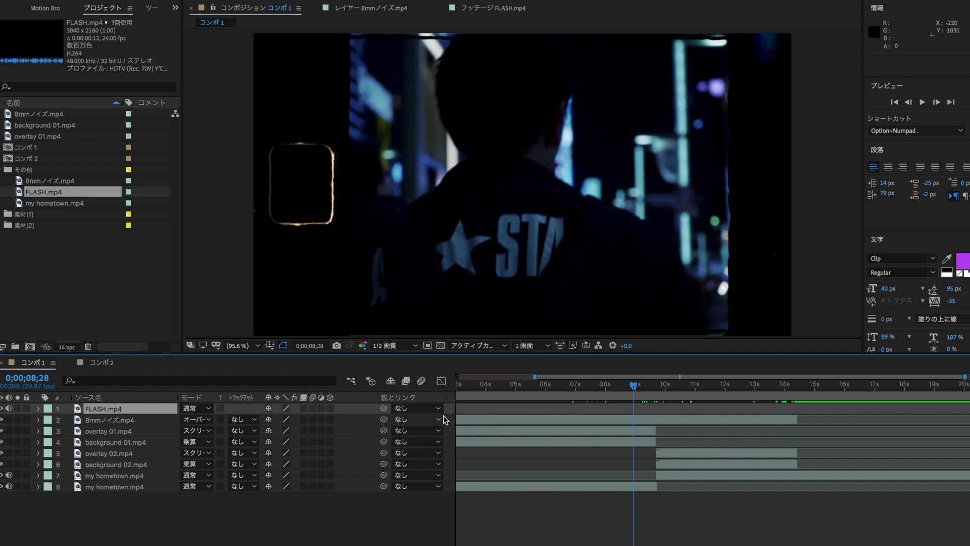
{"action": "key", "text": "semicolon"}
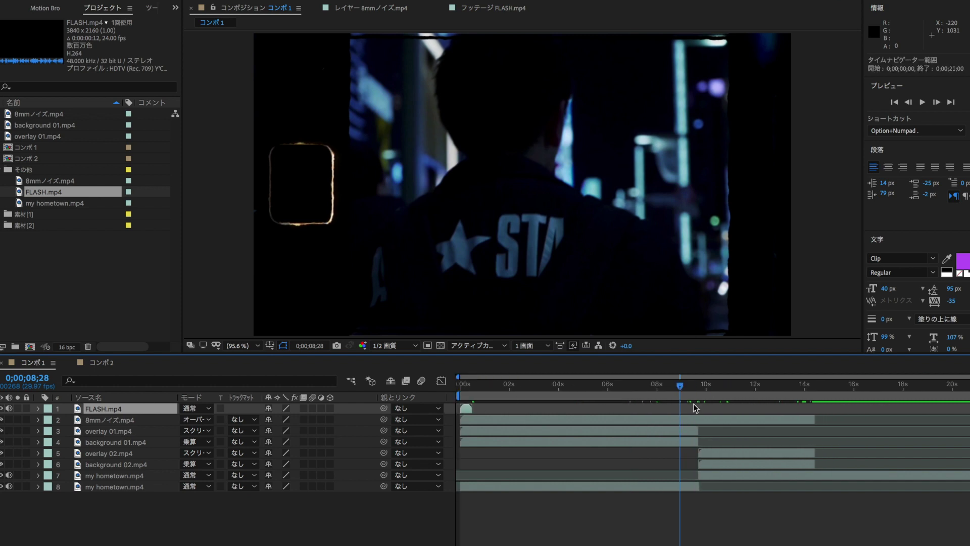
{"action": "left_click_drag", "start_coordinate": [467, 410], "coordinate": [695, 422]}
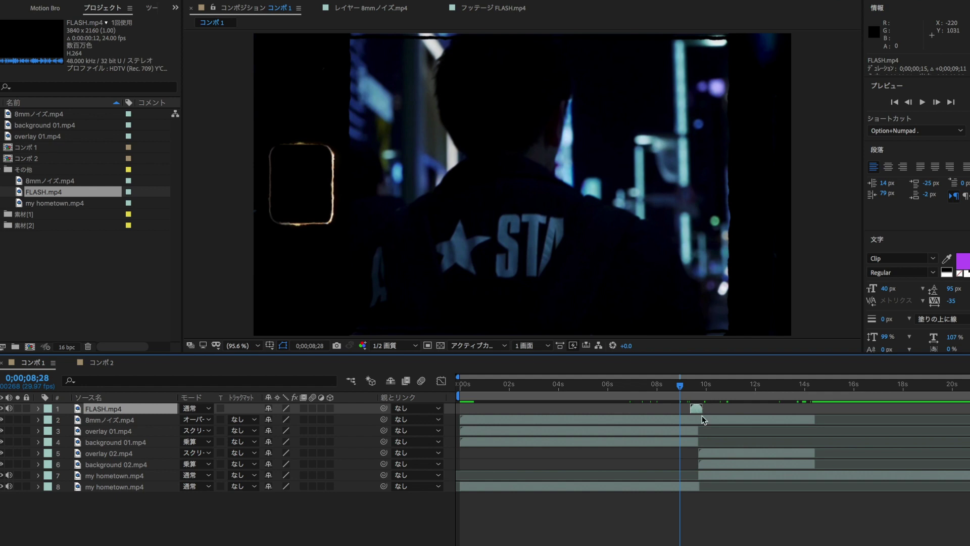
{"action": "key", "text": "semicolon"}
{"action": "left_click_drag", "start_coordinate": [702, 411], "coordinate": [696, 391]}
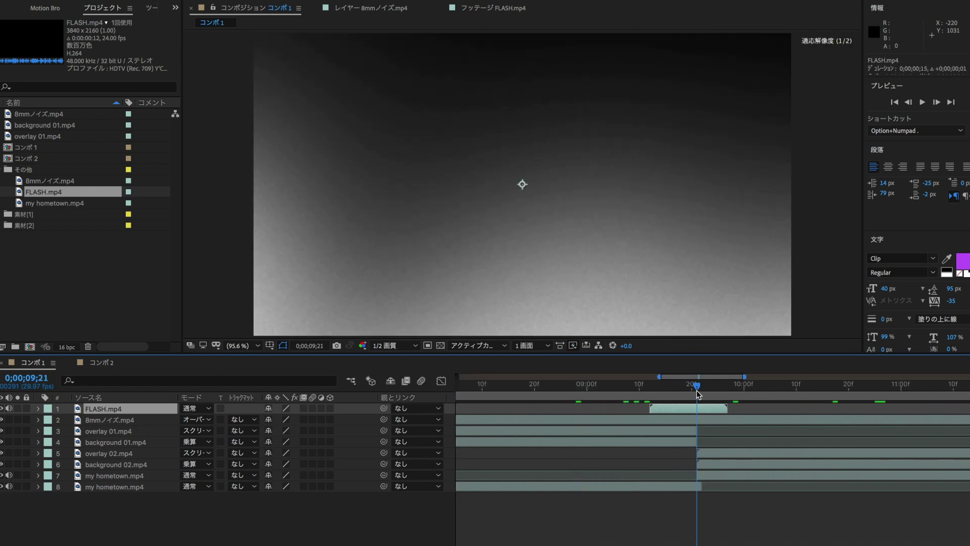
{"action": "left_click_drag", "start_coordinate": [712, 409], "coordinate": [701, 411]}
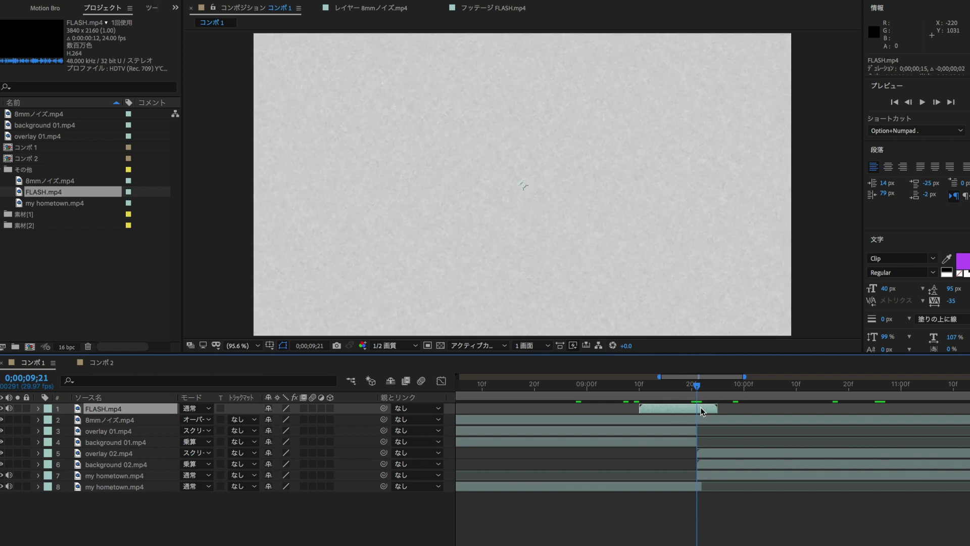
Blend FLASH.mp4 in Screen mode, deselect all layers and move to 0;00;14;13
{"action": "left_click", "coordinate": [209, 409]}
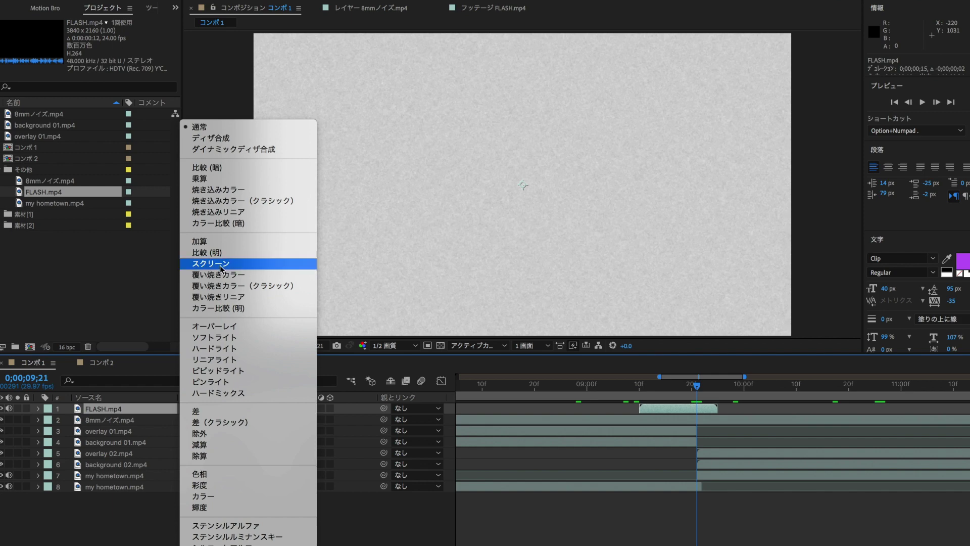
{"action": "left_click", "coordinate": [221, 264]}
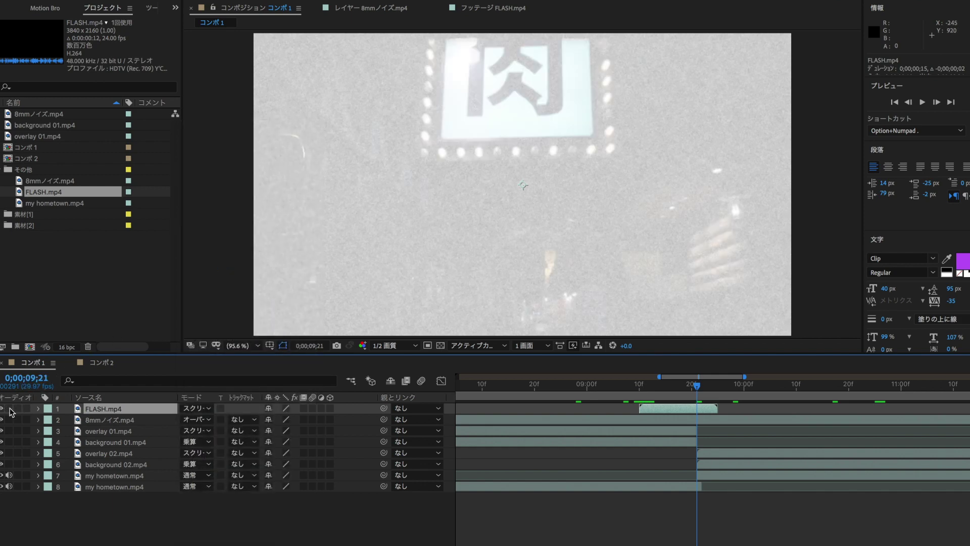
{"action": "left_click", "coordinate": [257, 532]}
{"action": "key", "text": "minus"}
{"action": "key", "text": "minus"}
{"action": "key", "text": "minus"}
{"action": "left_click", "coordinate": [929, 401]}
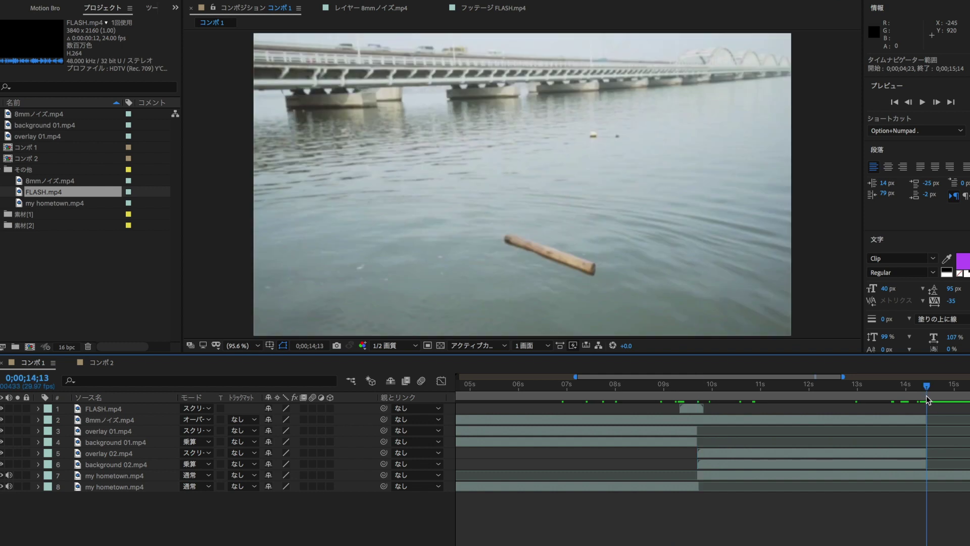
Duplicate the FLASH.mp4 layer and move the copy to the cut near 14 seconds
{"action": "left_click", "coordinate": [694, 409]}
{"action": "scroll", "coordinate": [708, 430], "scroll_direction": "right", "scroll_amount": 3}
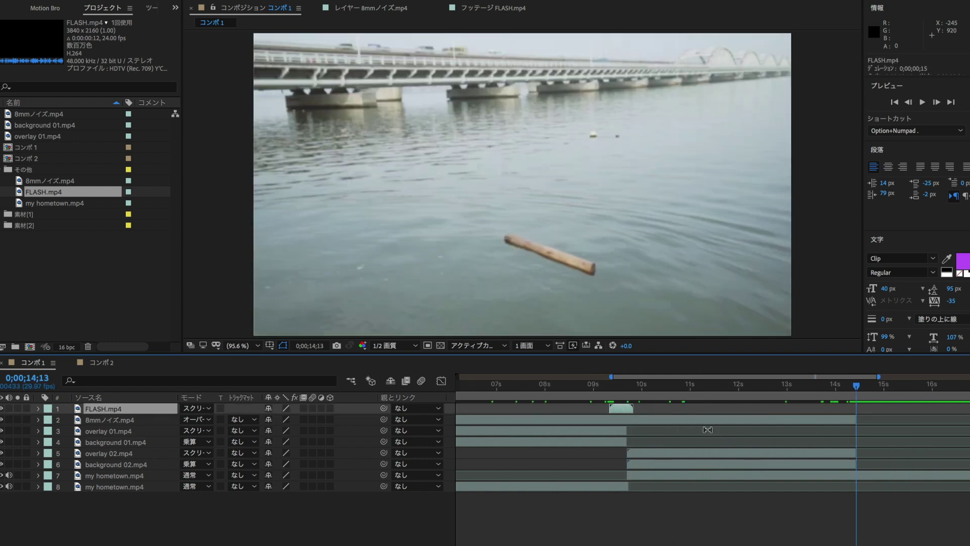
{"action": "key", "text": "ctrl+d"}
{"action": "left_click_drag", "start_coordinate": [617, 421], "coordinate": [849, 433]}
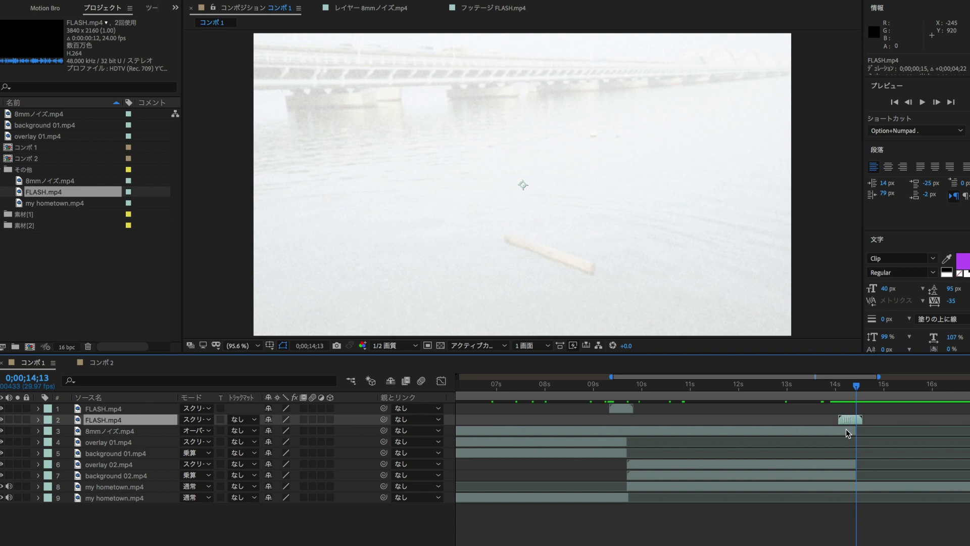
{"action": "left_click_drag", "start_coordinate": [846, 430], "coordinate": [848, 430]}
Scrub through both flashes, including 0;00;09;21, keeping the flash layer in Screen mode
{"action": "scroll", "coordinate": [854, 453], "scroll_direction": "right", "scroll_amount": 3}
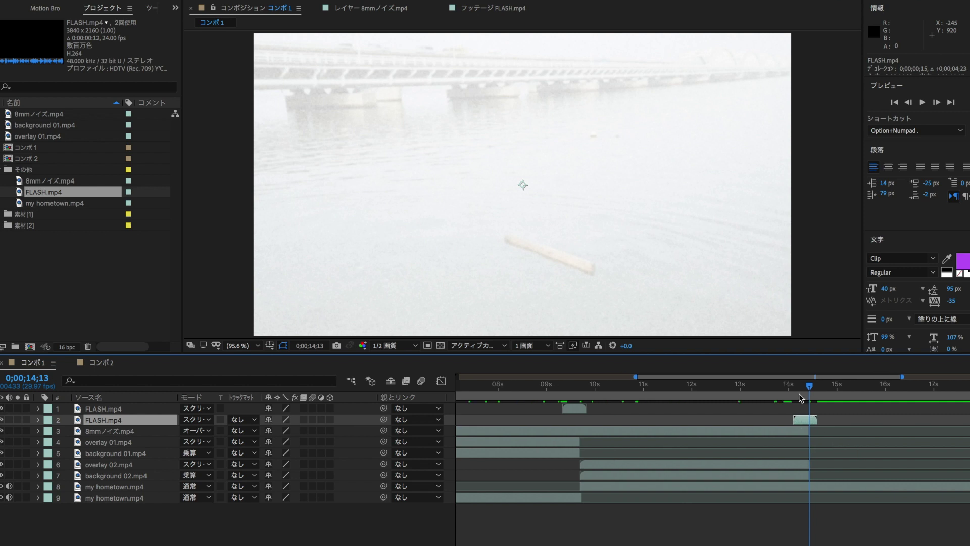
{"action": "left_click_drag", "start_coordinate": [795, 390], "coordinate": [813, 388]}
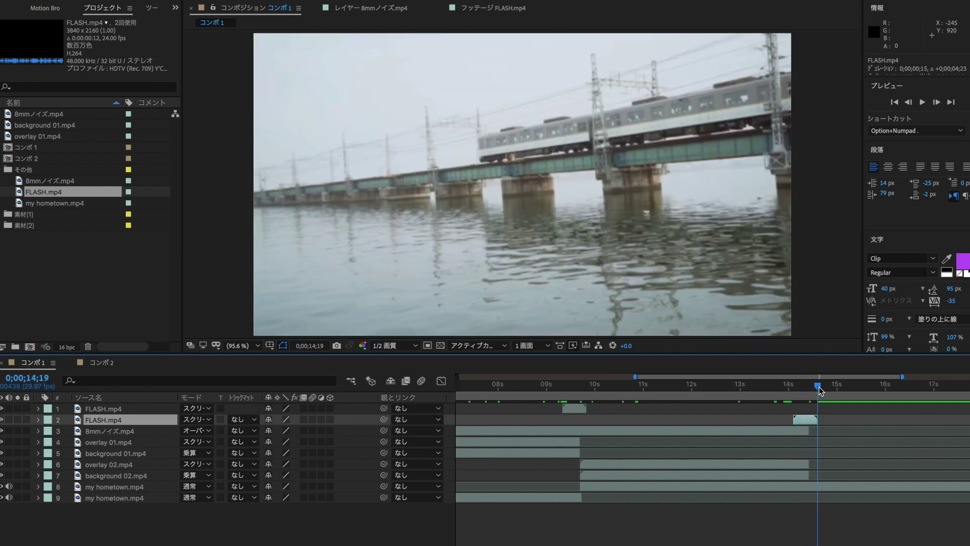
{"action": "left_click_drag", "start_coordinate": [812, 388], "coordinate": [792, 387]}
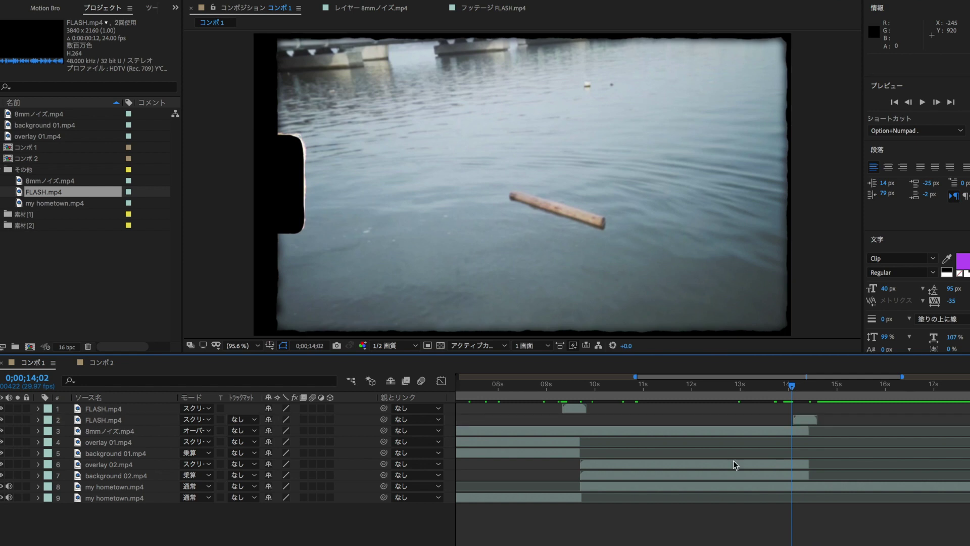
{"action": "left_click", "coordinate": [567, 390]}
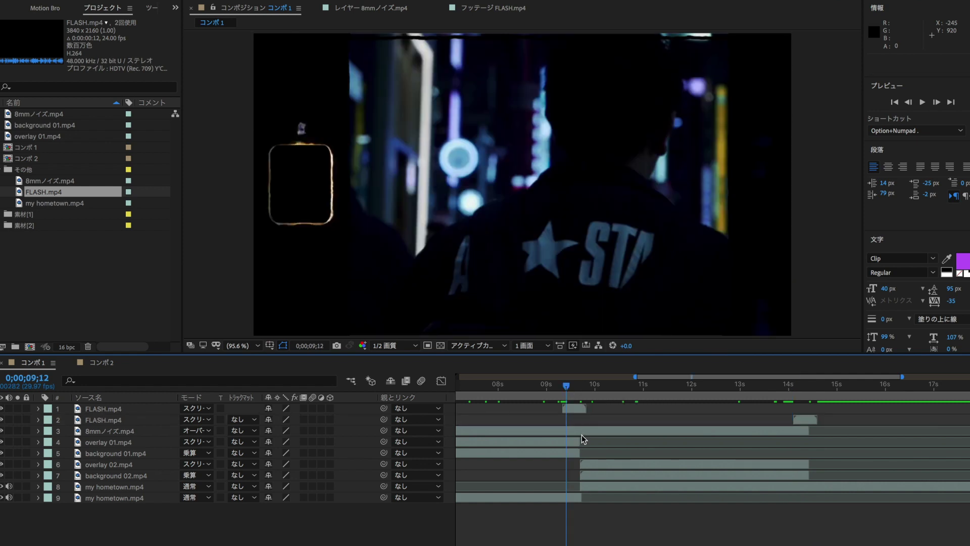
{"action": "left_click", "coordinate": [581, 388]}
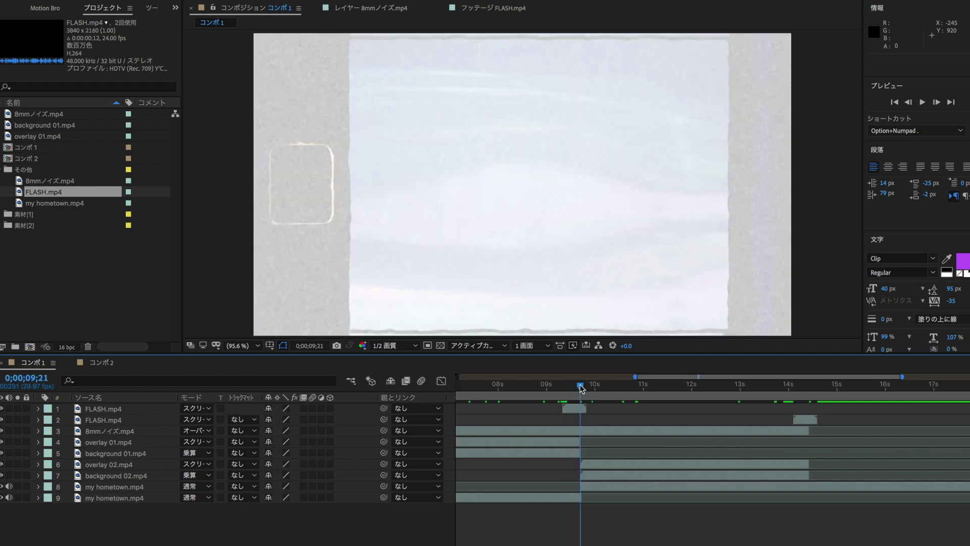
{"action": "left_click", "coordinate": [206, 410]}
{"action": "left_click", "coordinate": [221, 265]}
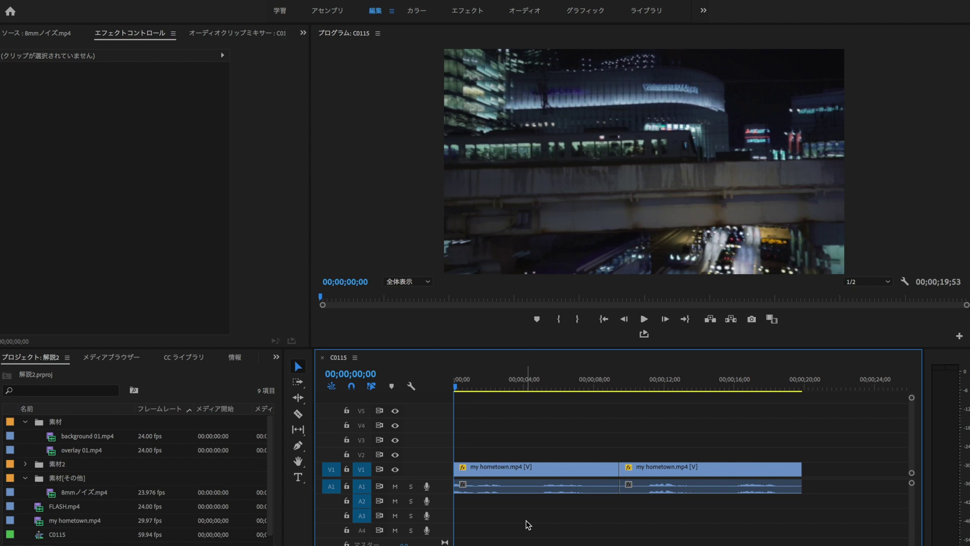
Place background 01.mp4 on V2 above the city footage
{"action": "left_click", "coordinate": [109, 437]}
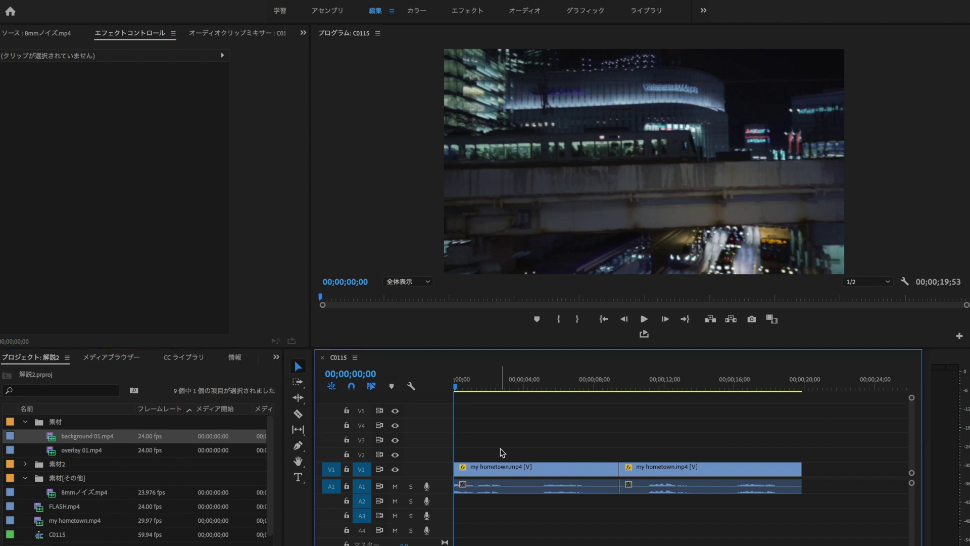
{"action": "left_click_drag", "start_coordinate": [499, 448], "coordinate": [631, 512]}
{"action": "left_click", "coordinate": [591, 536]}
{"action": "left_click", "coordinate": [530, 471]}
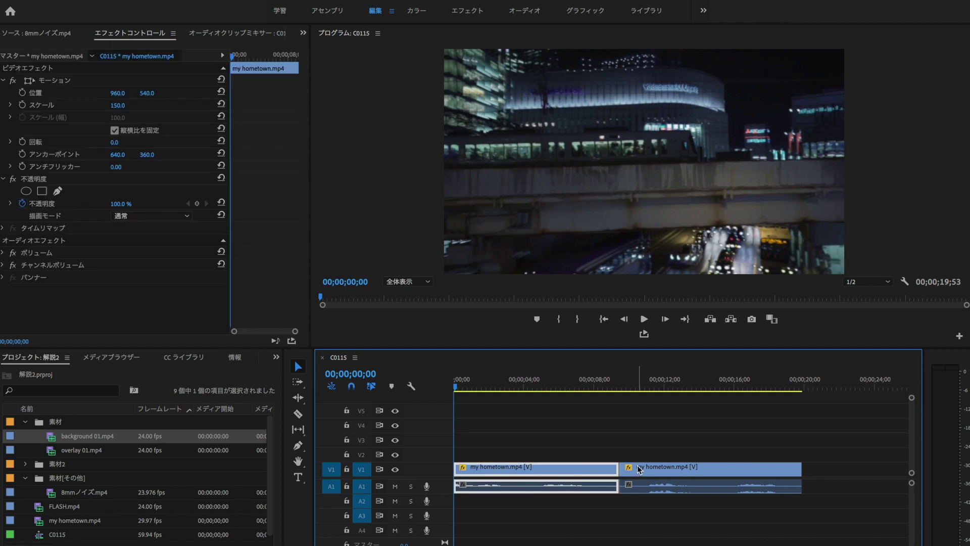
{"action": "left_click", "coordinate": [601, 449]}
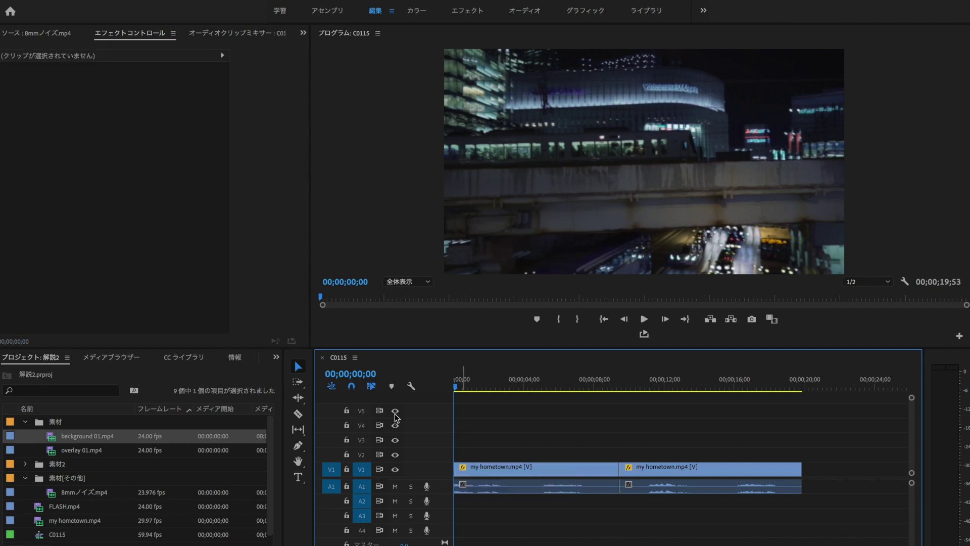
{"action": "left_click", "coordinate": [72, 437]}
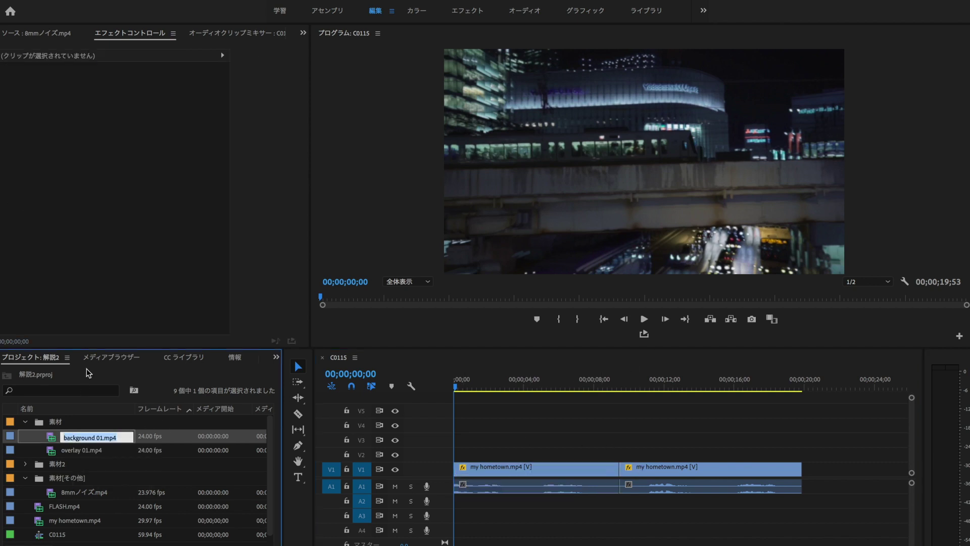
{"action": "left_click", "coordinate": [36, 443]}
{"action": "double_click", "coordinate": [52, 439]}
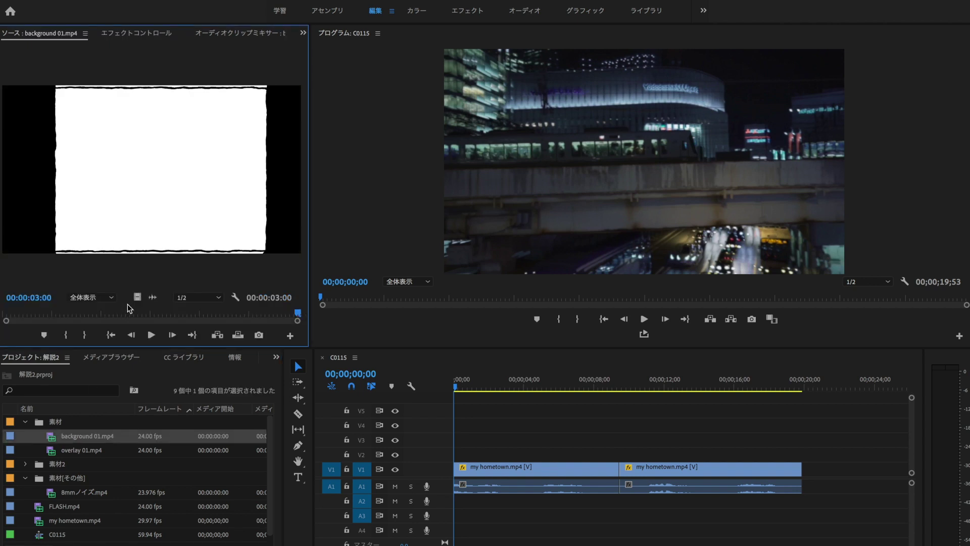
{"action": "left_click_drag", "start_coordinate": [136, 297], "coordinate": [416, 460]}
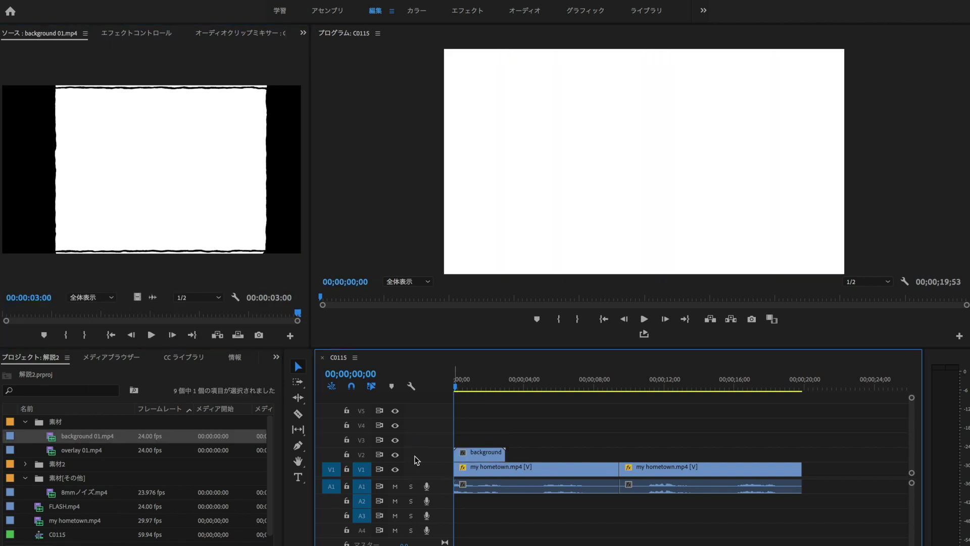
Scale the background clip to 50% in Multiply (乗算) mode, then put overlay 01.mp4 on V3
{"action": "left_click", "coordinate": [471, 388]}
{"action": "left_click", "coordinate": [485, 457]}
{"action": "left_click", "coordinate": [140, 33]}
{"action": "left_click", "coordinate": [118, 105]}
{"action": "type", "text": "50"}
{"action": "key", "text": "Return"}
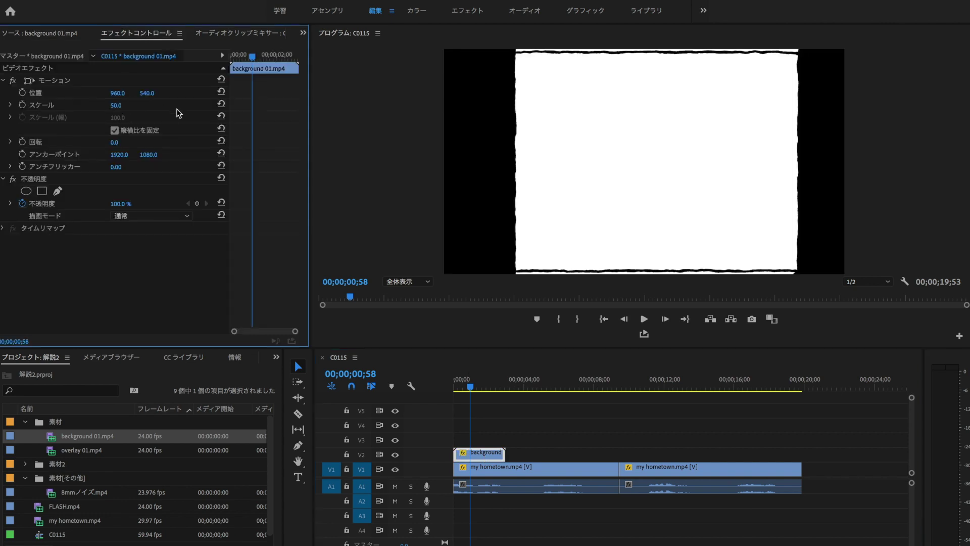
{"action": "left_click", "coordinate": [137, 217]}
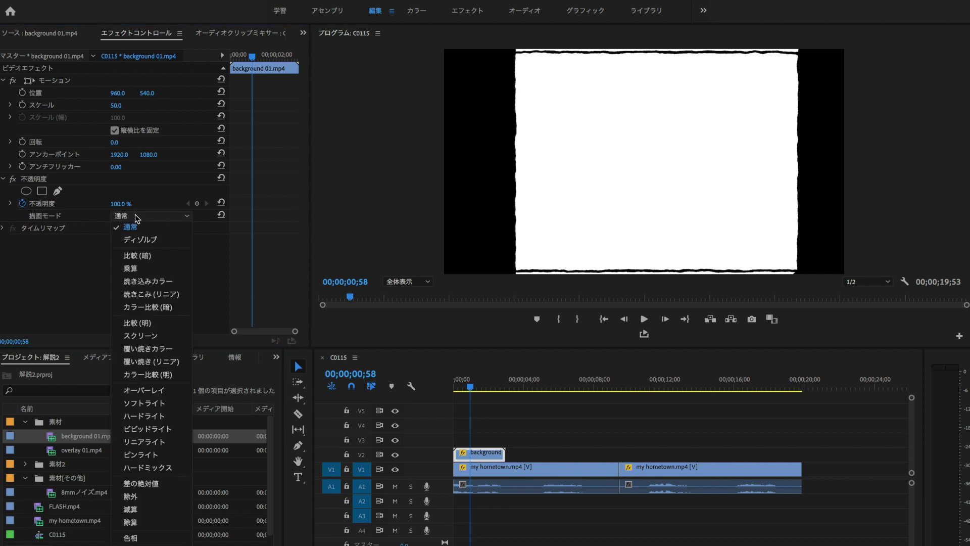
{"action": "left_click", "coordinate": [135, 269]}
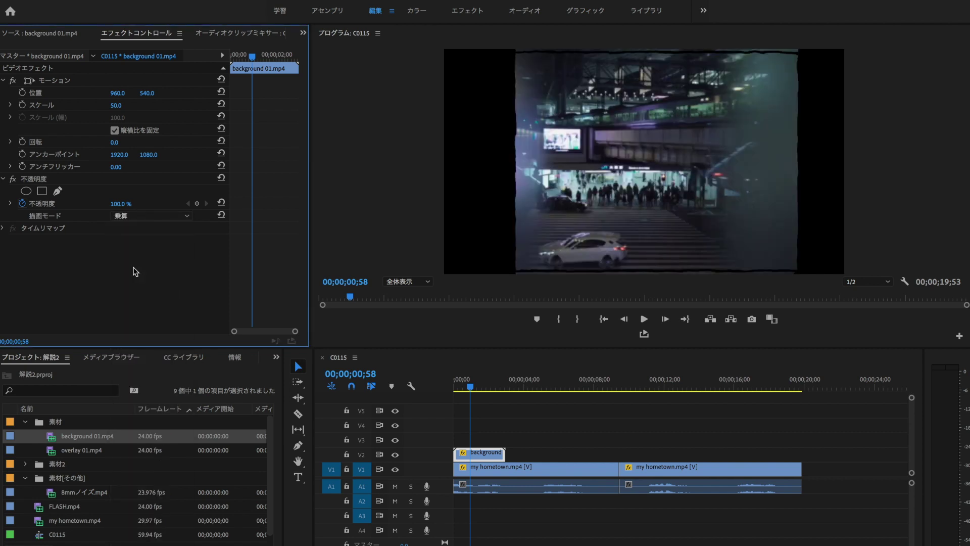
{"action": "double_click", "coordinate": [76, 450]}
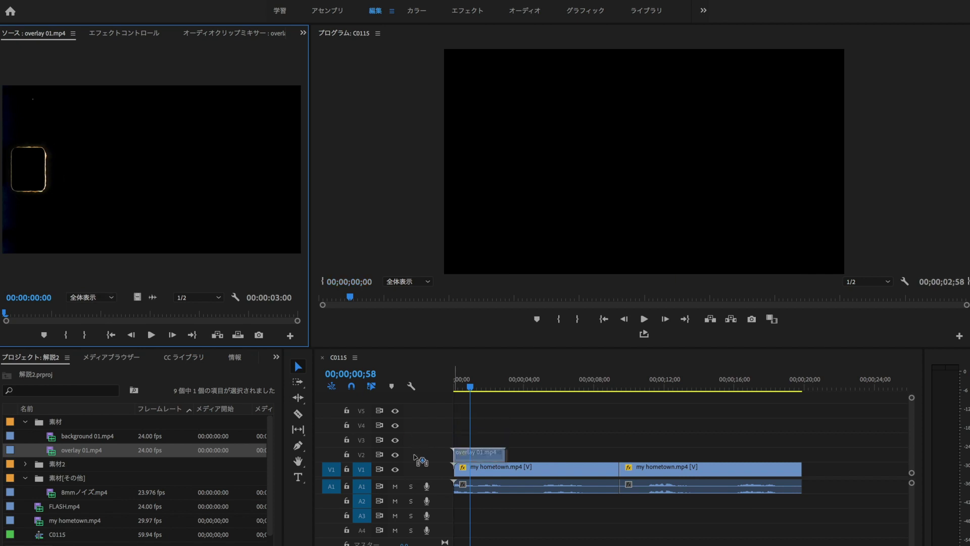
{"action": "left_click_drag", "start_coordinate": [381, 389], "coordinate": [498, 461]}
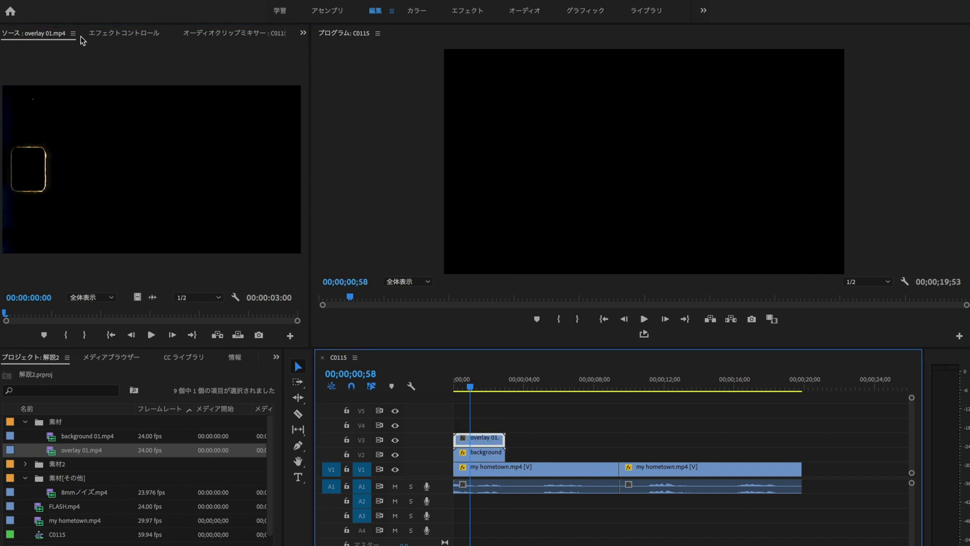
Set overlay 01.mp4 to 50% scale with Screen (スクリーン) blend mode
{"action": "left_click", "coordinate": [124, 33]}
{"action": "left_click", "coordinate": [118, 105]}
{"action": "type", "text": "5"}
{"action": "key", "text": "Return"}
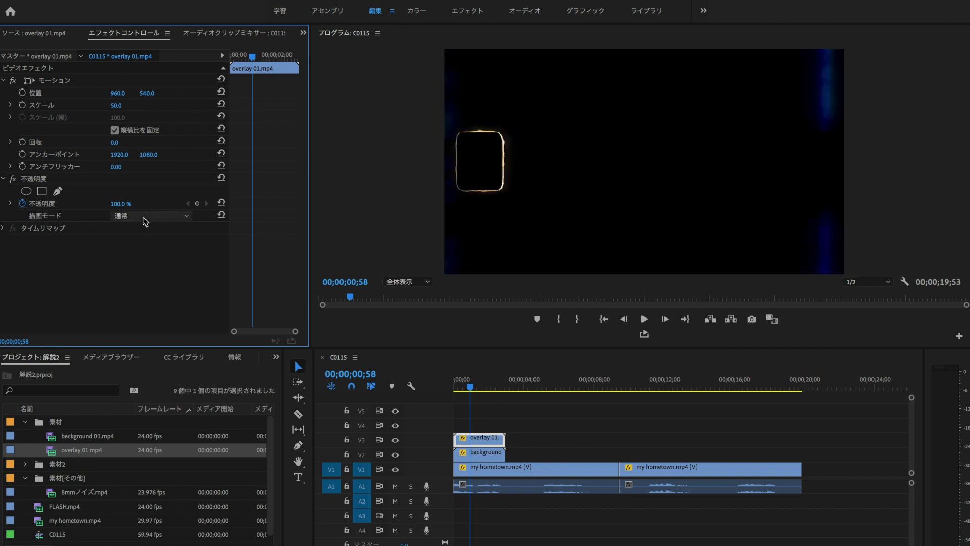
{"action": "left_click", "coordinate": [145, 216]}
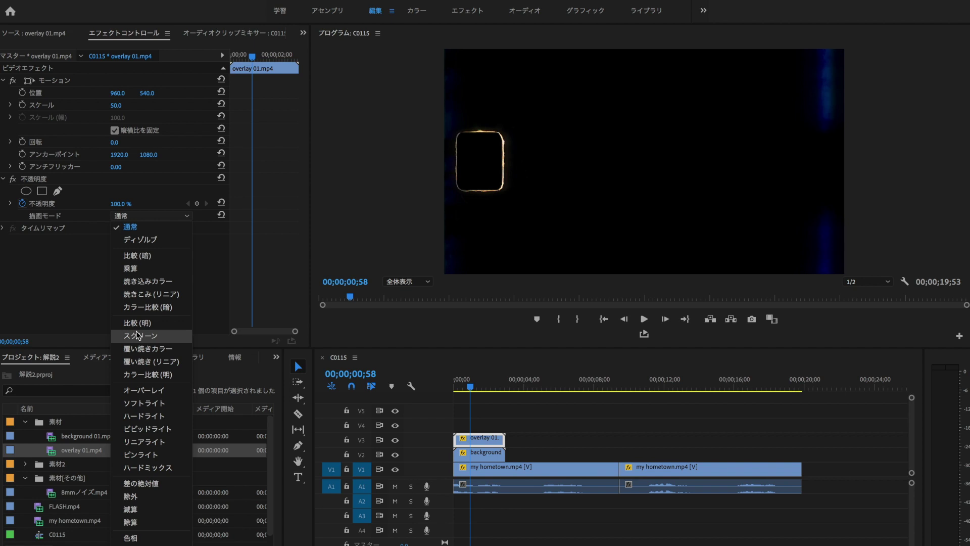
{"action": "left_click", "coordinate": [138, 336]}
Recheck the background clip's blend settings, deselect the overlay, and select 8mmノイズ.mp4 in the project
{"action": "left_click", "coordinate": [467, 425]}
{"action": "left_click", "coordinate": [481, 453]}
{"action": "left_click", "coordinate": [482, 443]}
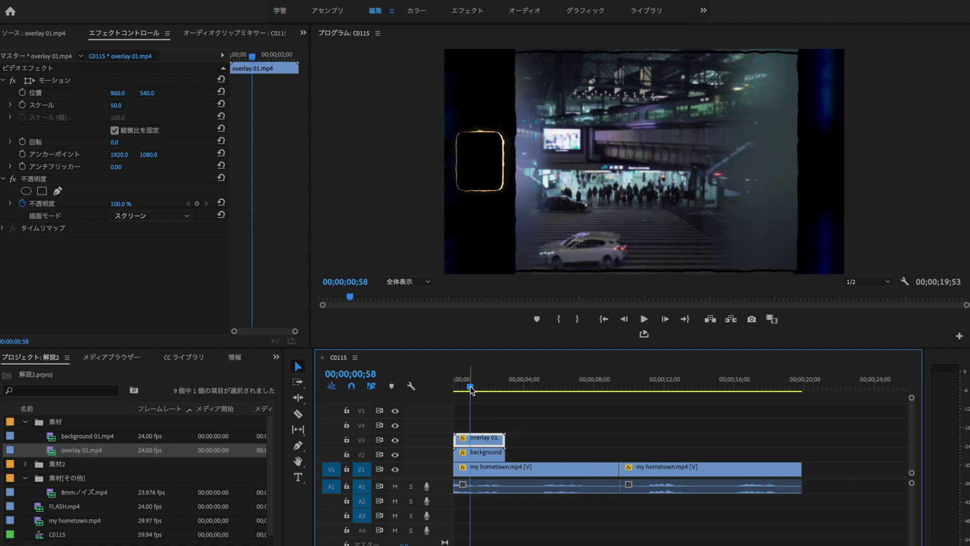
{"action": "left_click", "coordinate": [494, 399]}
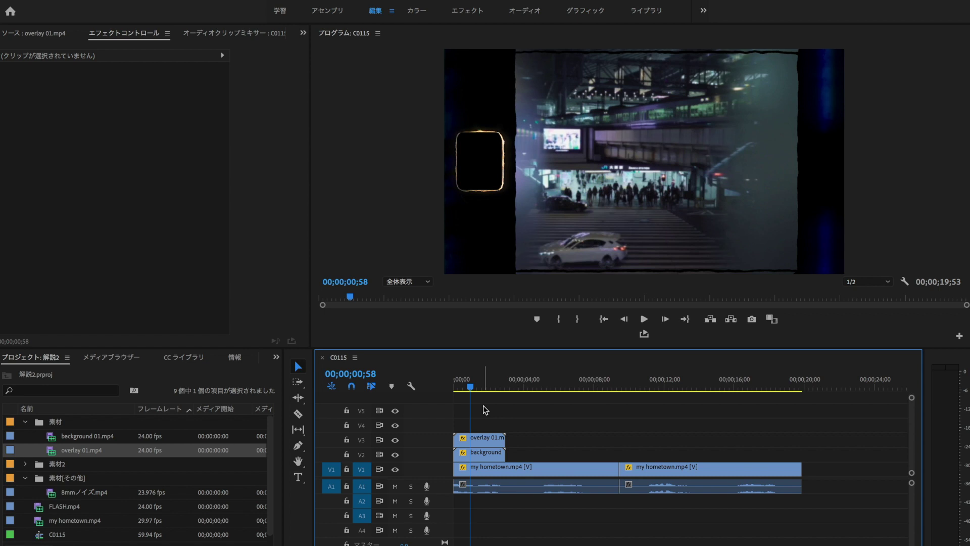
{"action": "left_click", "coordinate": [84, 493]}
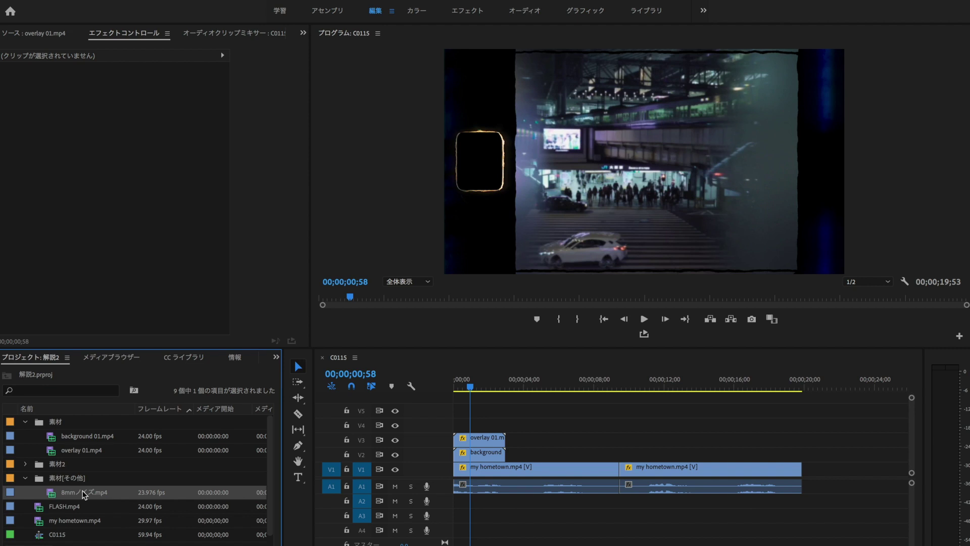
Lay 8mmノイズ.mp4 across the top track and enlarge it to fill the frame
{"action": "double_click", "coordinate": [52, 496]}
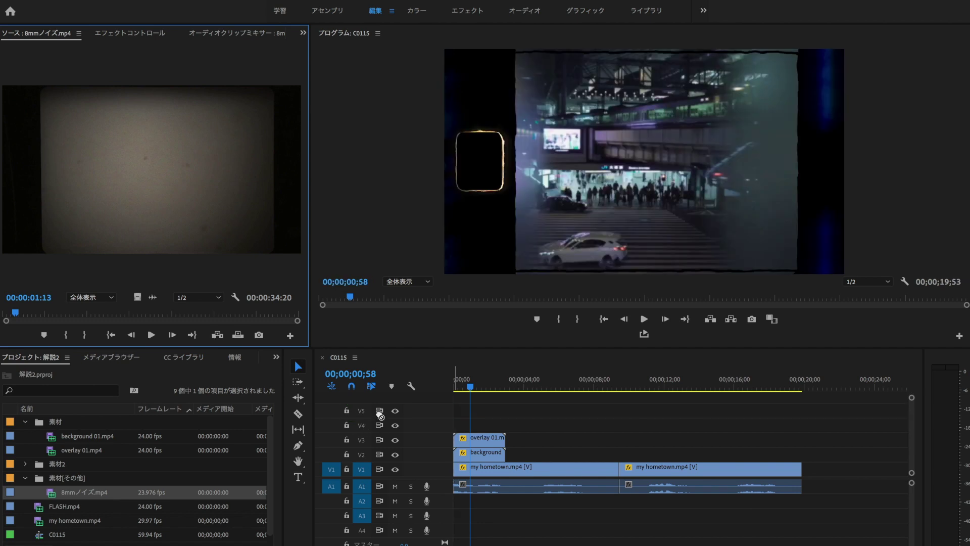
{"action": "left_click_drag", "start_coordinate": [399, 425], "coordinate": [466, 425]}
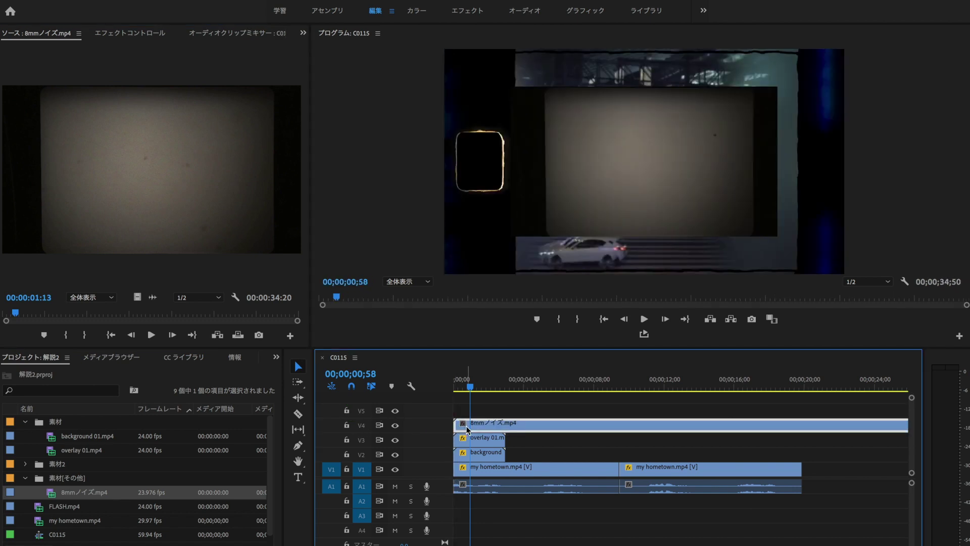
{"action": "left_click", "coordinate": [130, 36]}
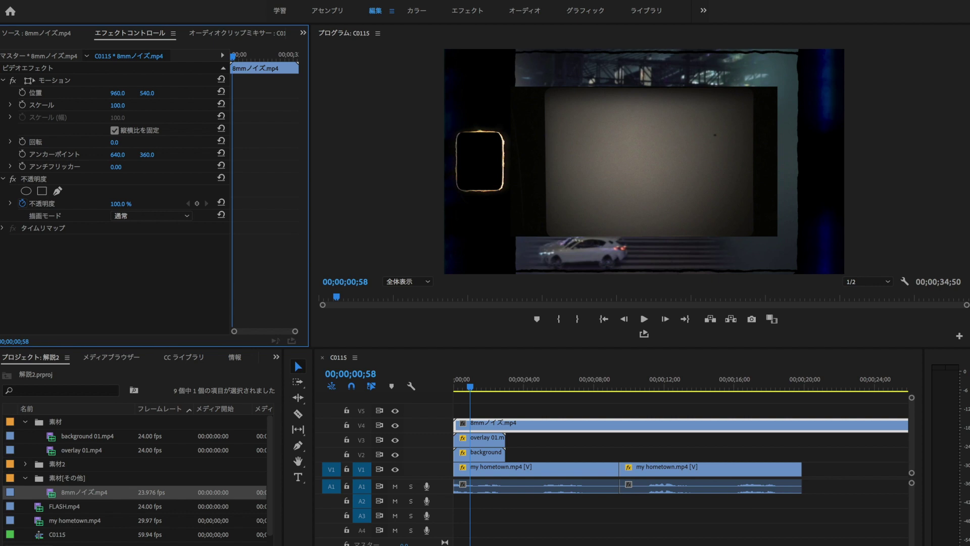
{"action": "left_click_drag", "start_coordinate": [118, 105], "coordinate": [152, 105]}
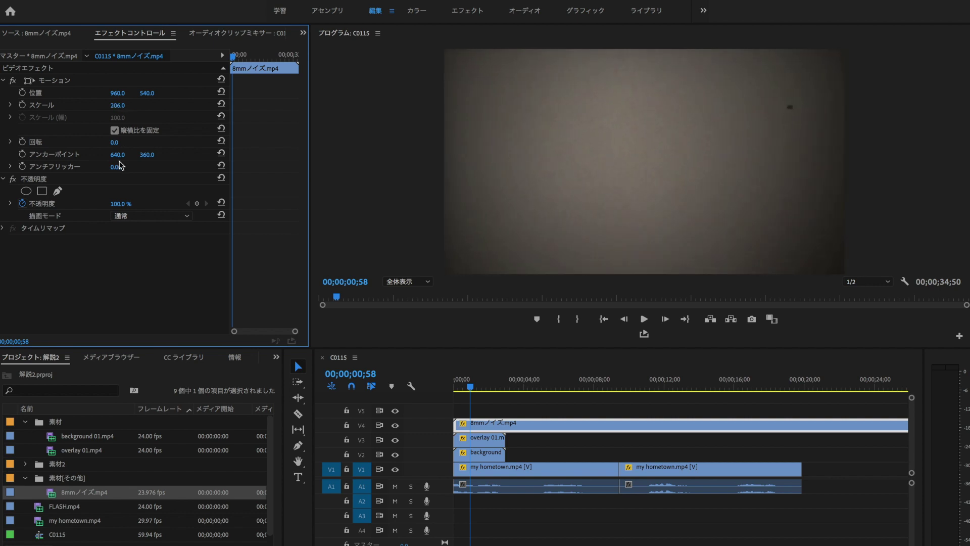
Blend the noise clip in Overlay mode at 35% opacity and preview the sequence
{"action": "left_click", "coordinate": [129, 217]}
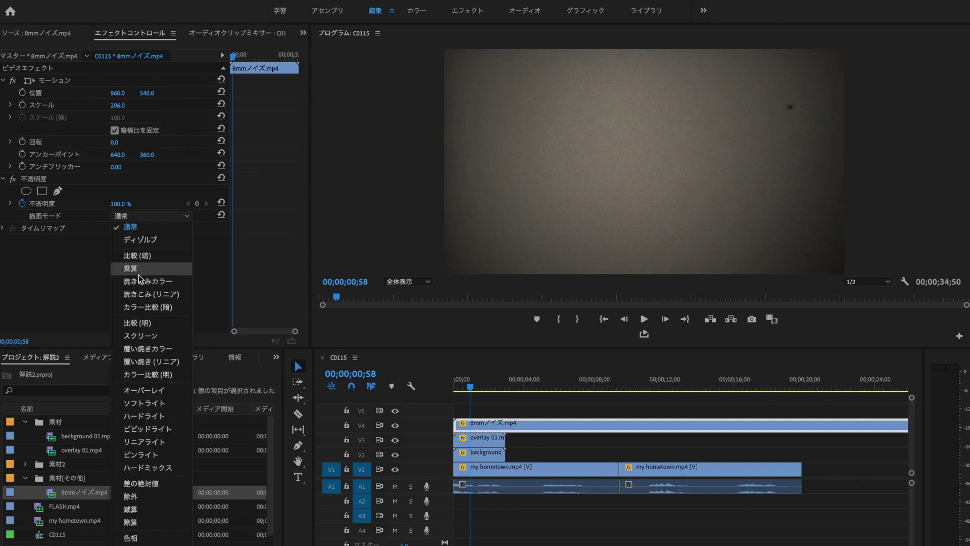
{"action": "left_click", "coordinate": [152, 392]}
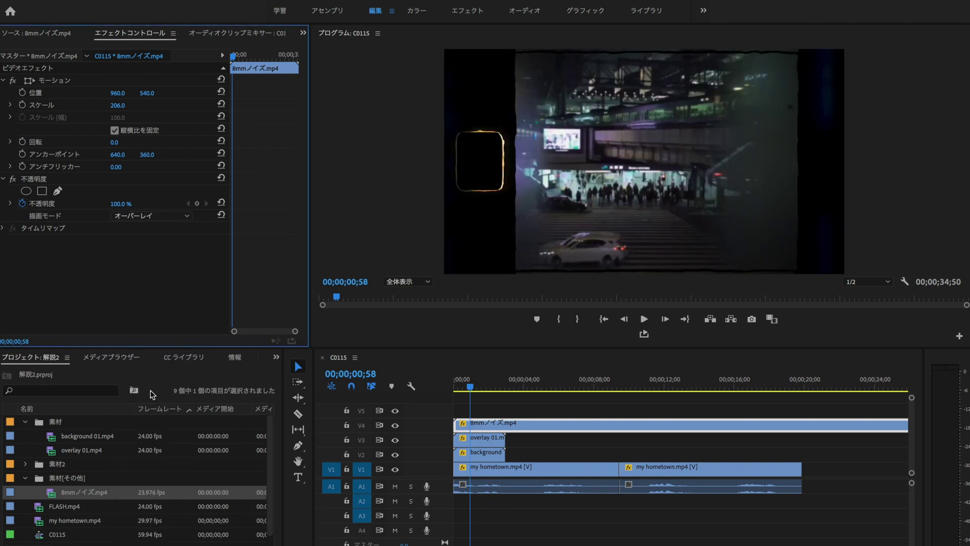
{"action": "left_click", "coordinate": [127, 204]}
{"action": "type", "text": "35"}
{"action": "key", "text": "Return"}
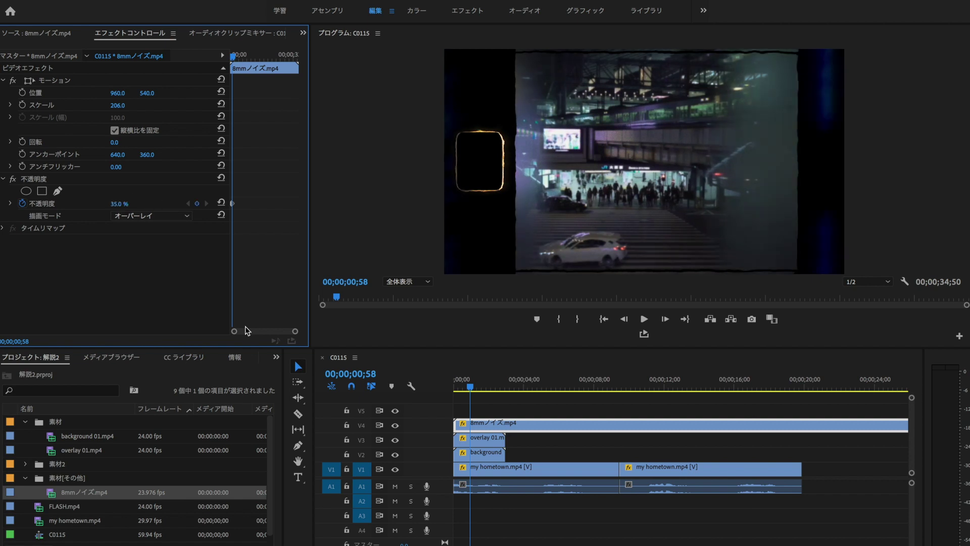
{"action": "key", "text": "space"}
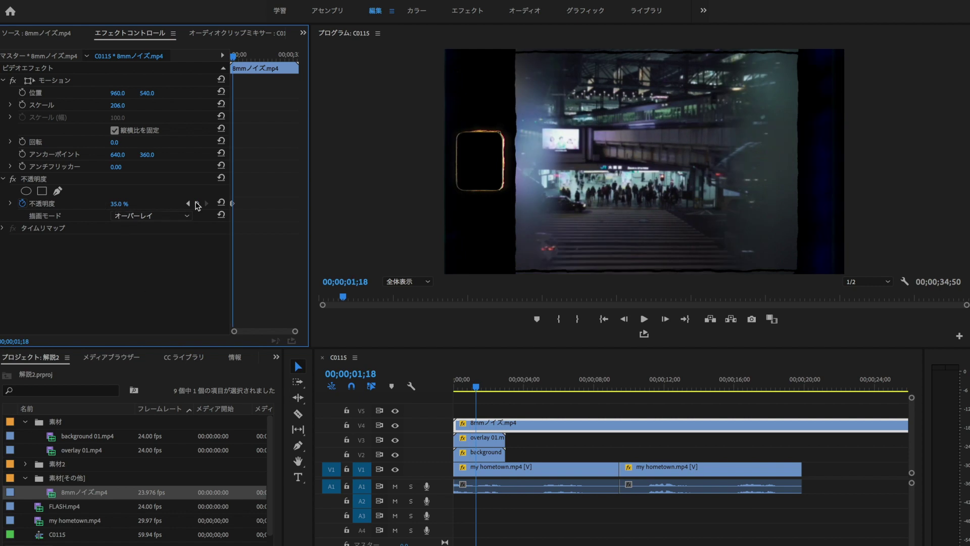
{"action": "left_click_drag", "start_coordinate": [475, 390], "coordinate": [456, 392]}
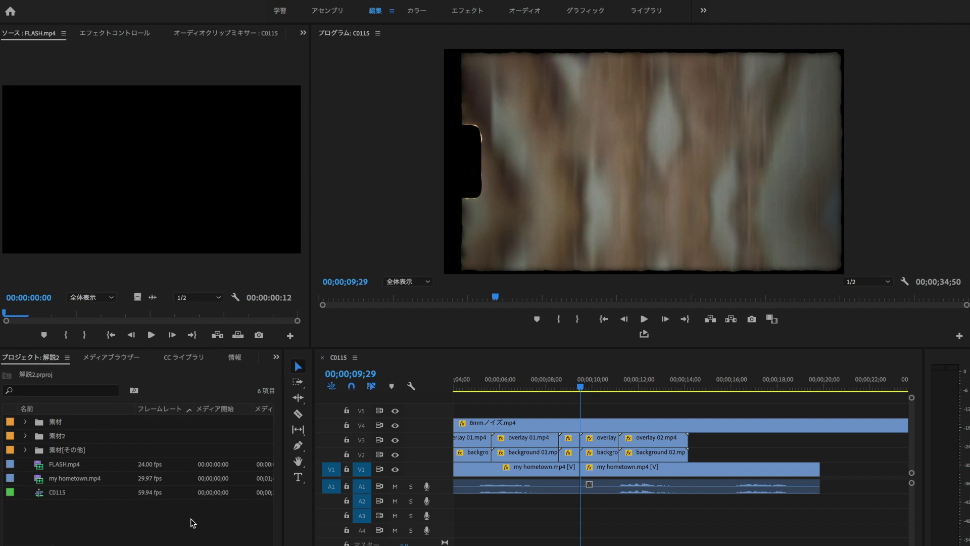
Select FLASH.mp4 in the project and move the playhead to the train-bridge shot near 00;00;09;44
{"action": "left_click", "coordinate": [79, 468]}
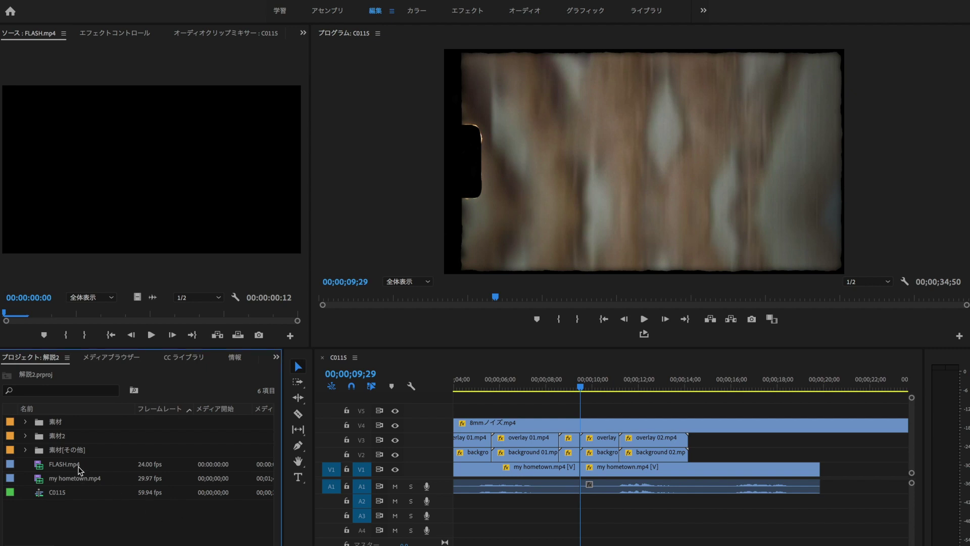
{"action": "left_click_drag", "start_coordinate": [79, 468], "coordinate": [613, 402]}
{"action": "key", "text": "equal"}
{"action": "key", "text": "equal"}
{"action": "key", "text": "equal"}
{"action": "left_click_drag", "start_coordinate": [567, 387], "coordinate": [601, 387]}
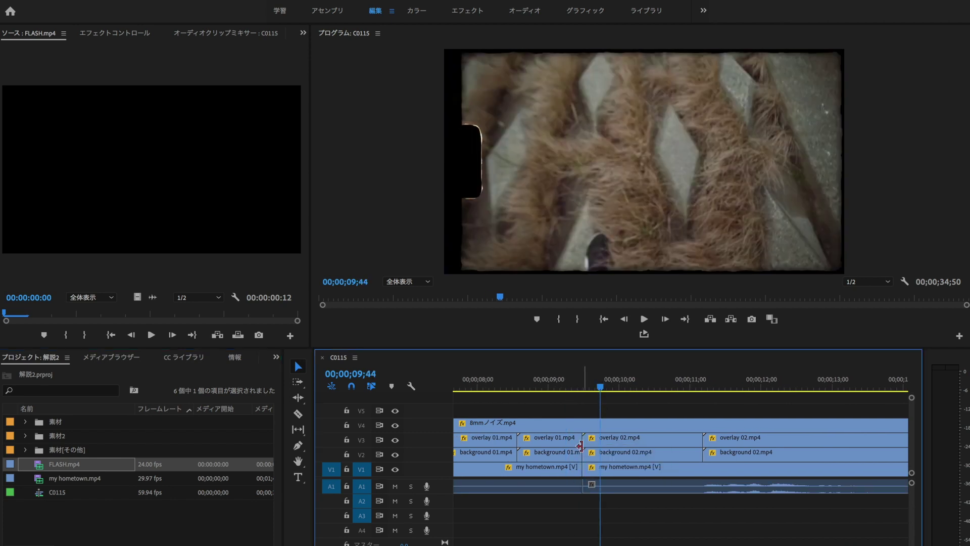
{"action": "key", "text": "minus"}
{"action": "key", "text": "minus"}
{"action": "key", "text": "minus"}
{"action": "key", "text": "minus"}
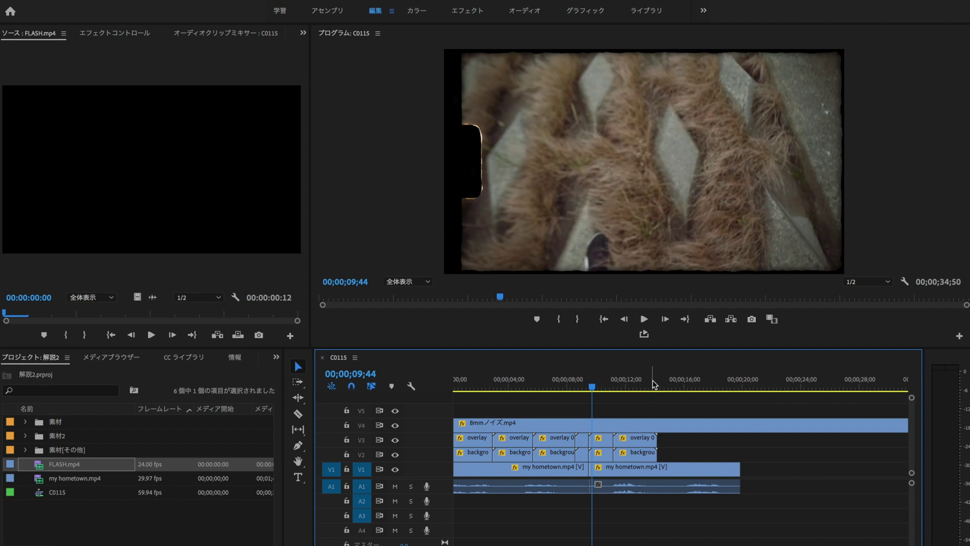
{"action": "left_click_drag", "start_coordinate": [653, 385], "coordinate": [668, 387]}
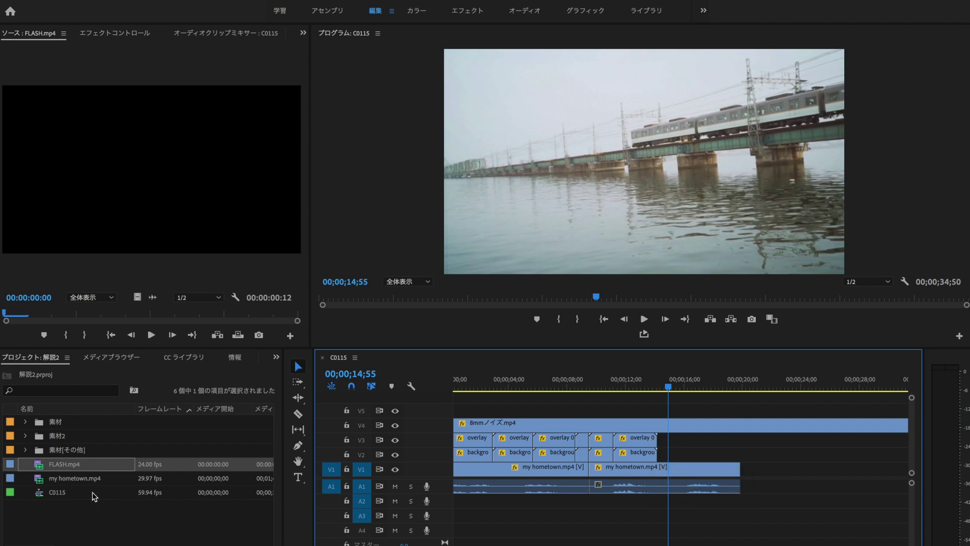
Put FLASH.mp4's video on V5 and line it up with the cut at 00;00;09;29
{"action": "left_click", "coordinate": [84, 468]}
{"action": "left_click", "coordinate": [129, 313]}
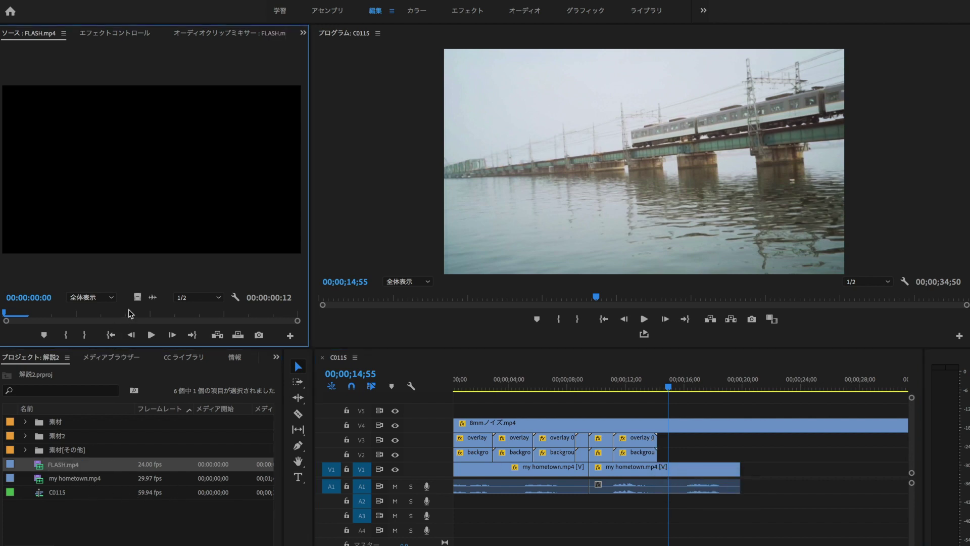
{"action": "mouse_move", "coordinate": [134, 297]}
{"action": "left_mouse_down"}
{"action": "mouse_move", "coordinate": [503, 411]}
{"action": "mouse_move", "coordinate": [572, 409]}
{"action": "left_mouse_up"}
{"action": "scroll", "coordinate": [572, 410], "scroll_direction": "up", "scroll_amount": 5}
{"action": "left_click", "coordinate": [700, 387]}
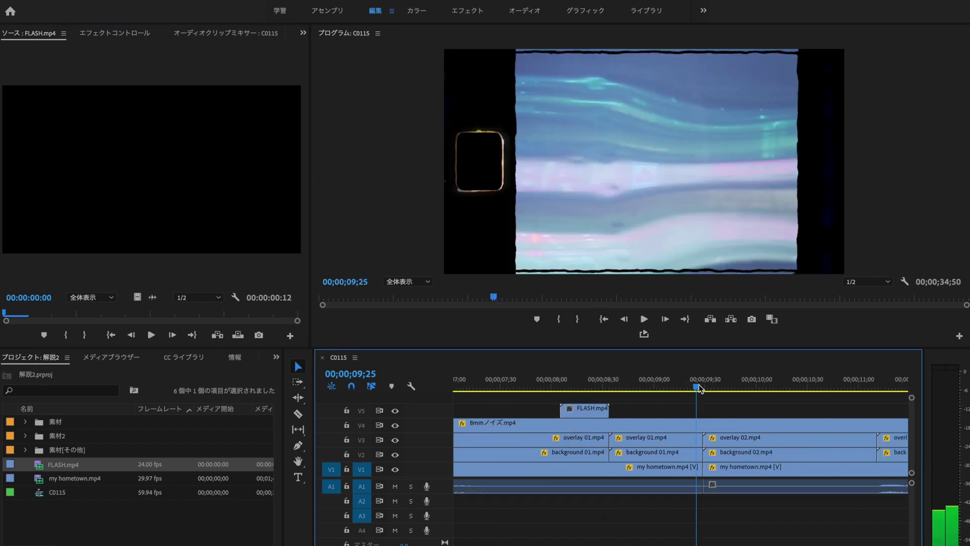
{"action": "left_click", "coordinate": [703, 385]}
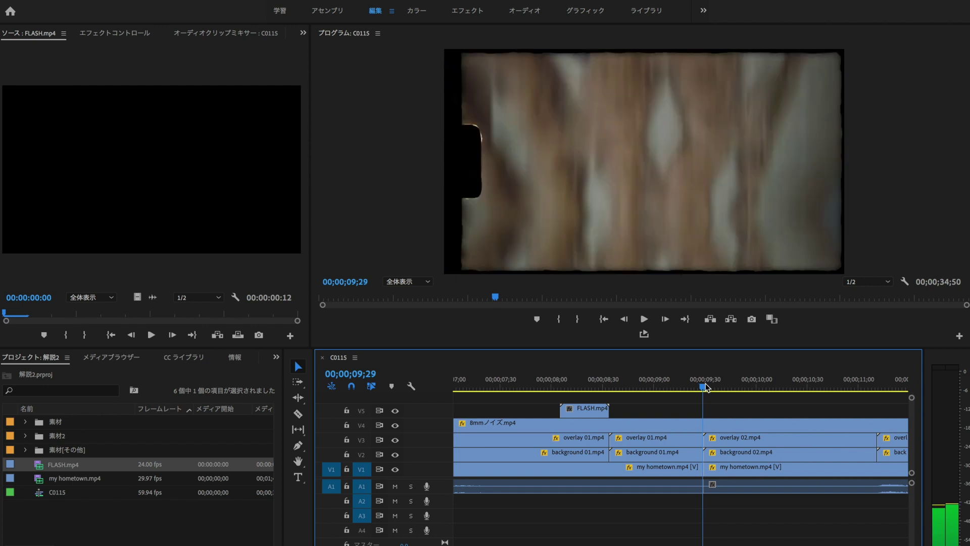
{"action": "left_click_drag", "start_coordinate": [579, 410], "coordinate": [709, 416]}
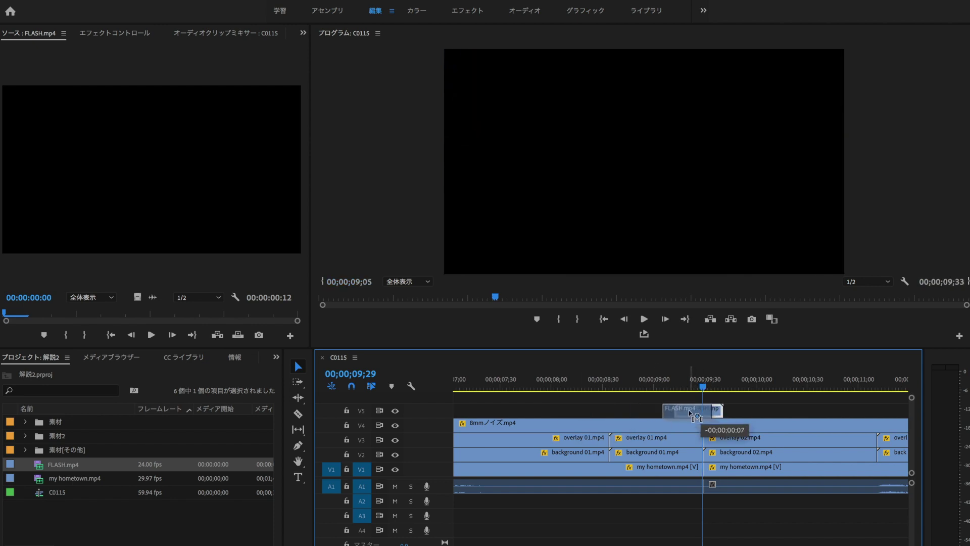
{"action": "mouse_move", "coordinate": [708, 410]}
{"action": "left_mouse_down"}
{"action": "mouse_move", "coordinate": [693, 411]}
{"action": "mouse_move", "coordinate": [703, 389]}
{"action": "left_mouse_up"}
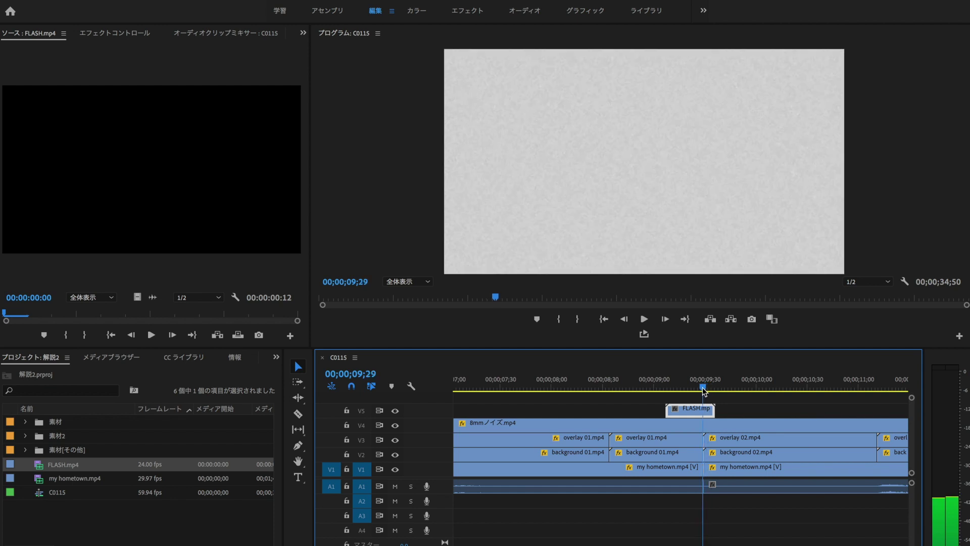
Set the FLASH clip to Screen blend, check it at 00;00;09;41, and copy it toward 00;00;14;00
{"action": "left_click", "coordinate": [105, 34]}
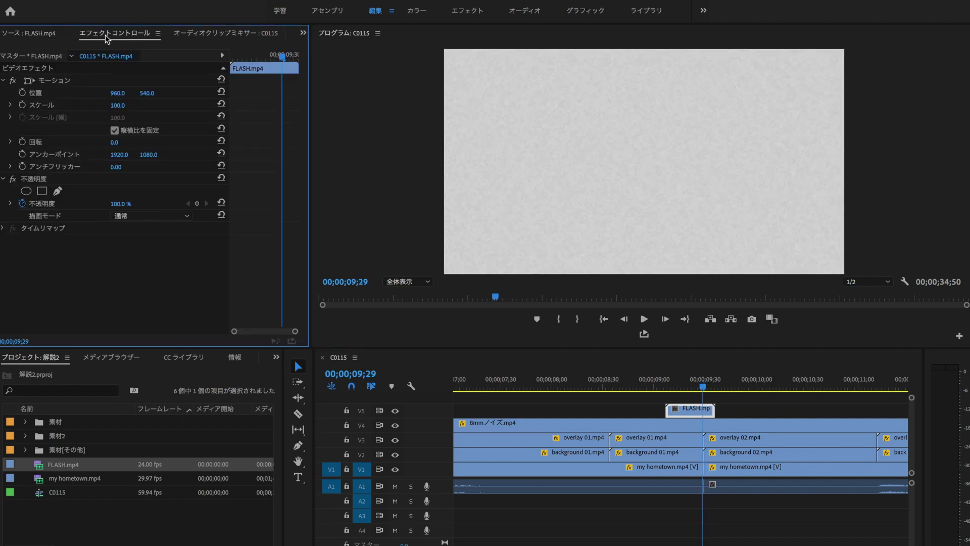
{"action": "left_click", "coordinate": [132, 220]}
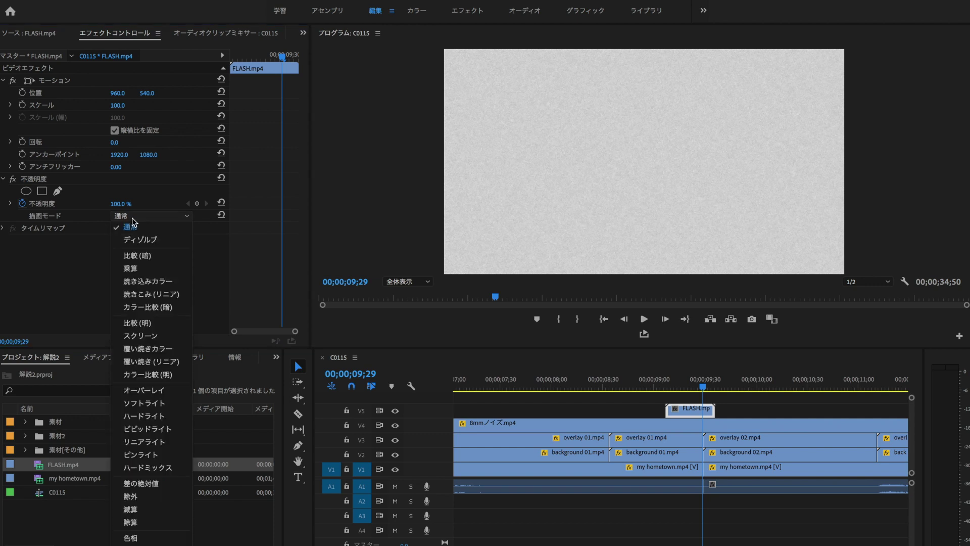
{"action": "left_click", "coordinate": [137, 336]}
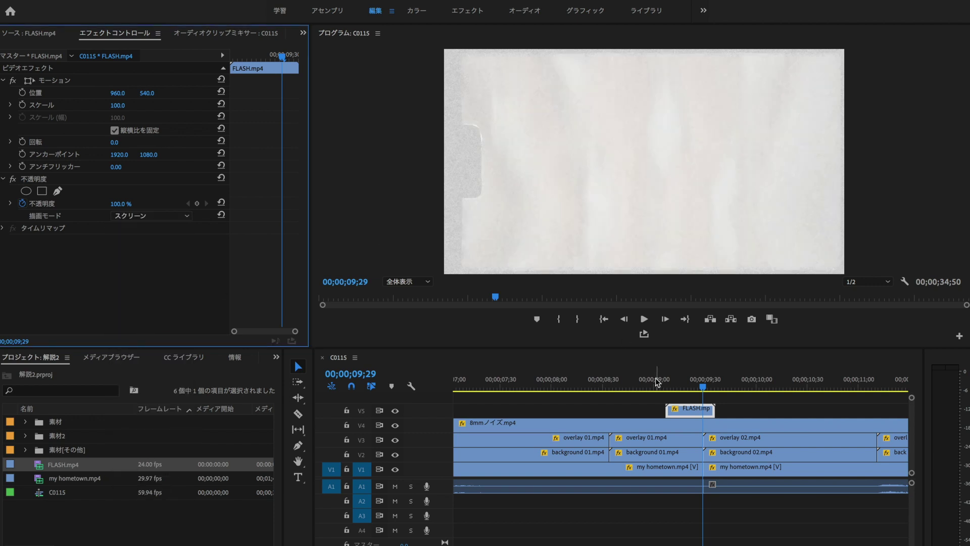
{"action": "scroll", "coordinate": [677, 424], "scroll_direction": "down", "scroll_amount": 5}
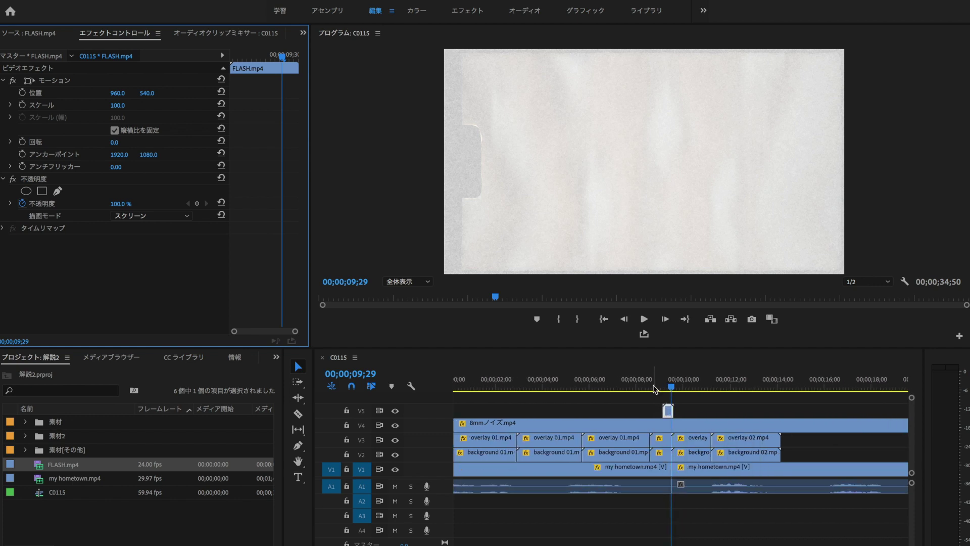
{"action": "left_click", "coordinate": [654, 388]}
{"action": "left_click_drag", "start_coordinate": [655, 388], "coordinate": [676, 389]}
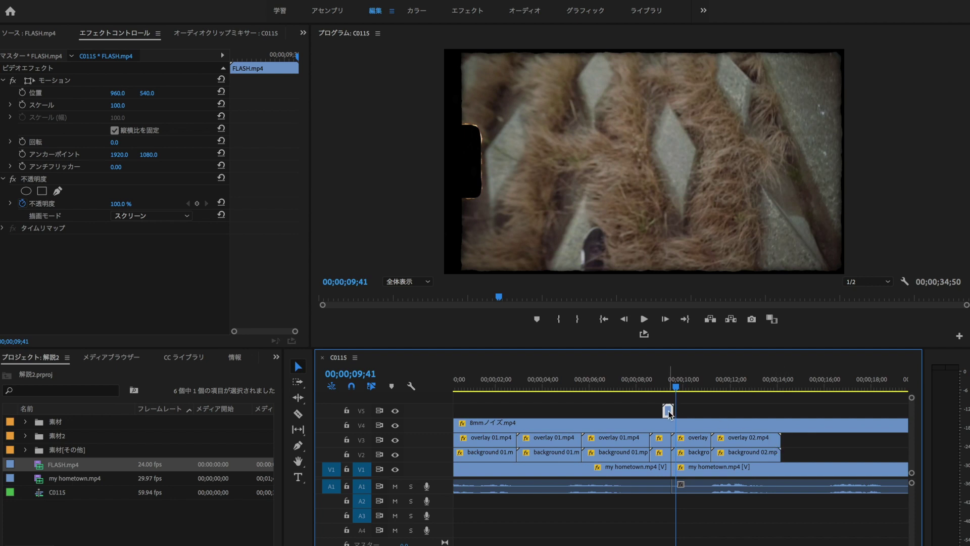
{"action": "left_click_drag", "start_coordinate": [669, 413], "coordinate": [781, 421]}
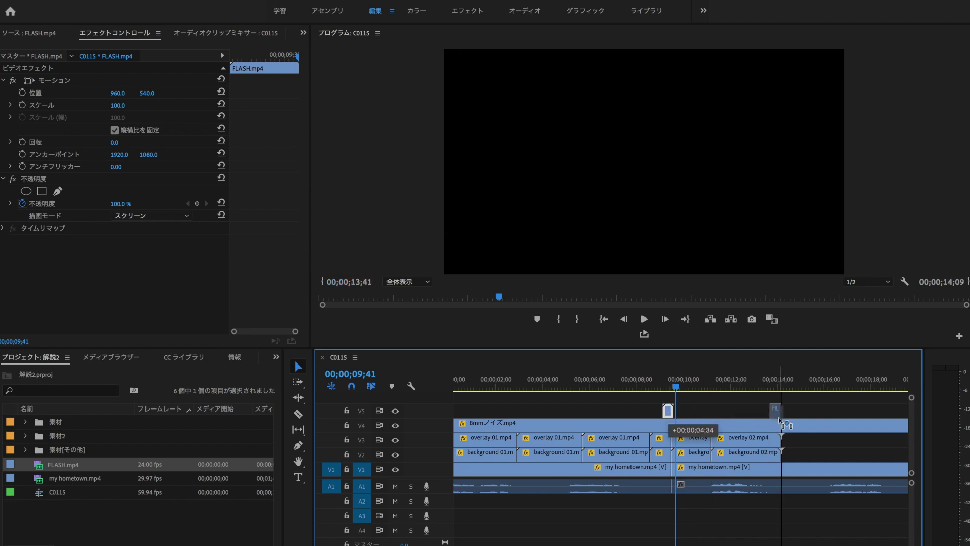
Nudge the copied FLASH clip over the cut near 00;00;14;10 and scrub to verify its timing
{"action": "left_click", "coordinate": [782, 387]}
{"action": "key", "text": "equal"}
{"action": "key", "text": "equal"}
{"action": "key", "text": "equal"}
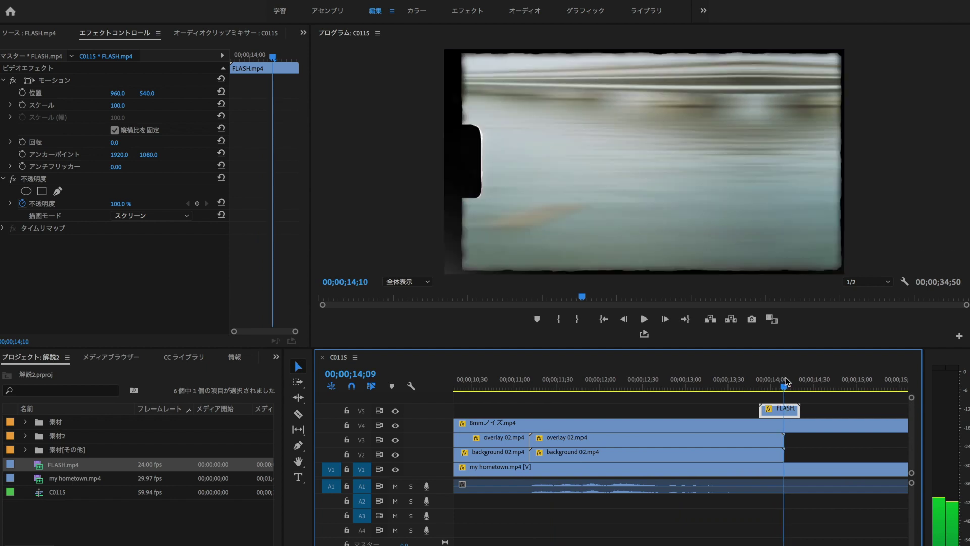
{"action": "left_click", "coordinate": [787, 381]}
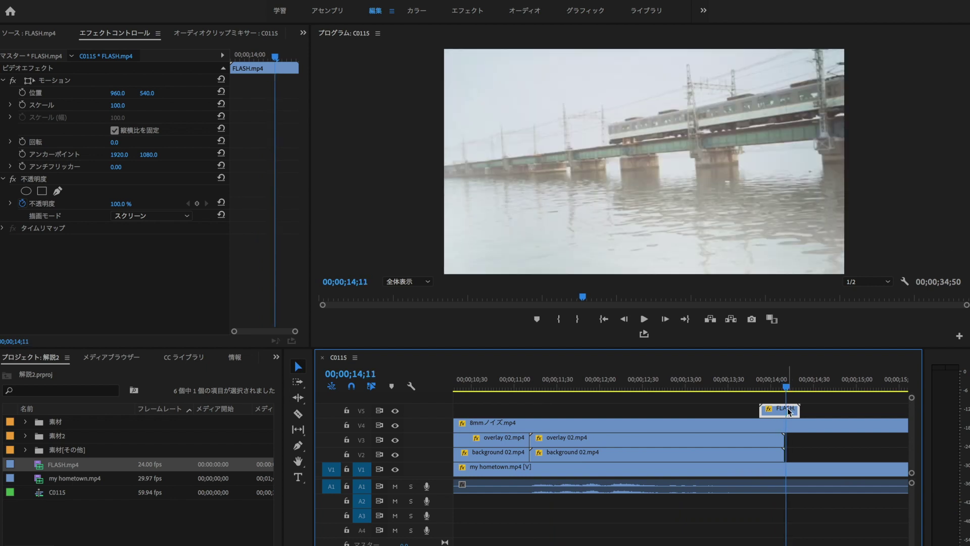
{"action": "left_click_drag", "start_coordinate": [790, 411], "coordinate": [782, 412]}
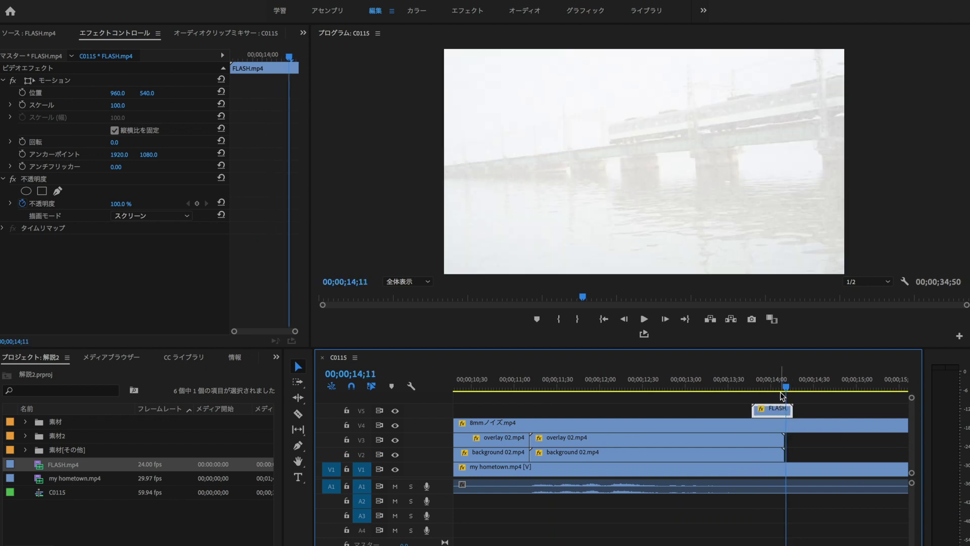
{"action": "left_click", "coordinate": [782, 387]}
{"action": "left_click_drag", "start_coordinate": [782, 387], "coordinate": [785, 388]}
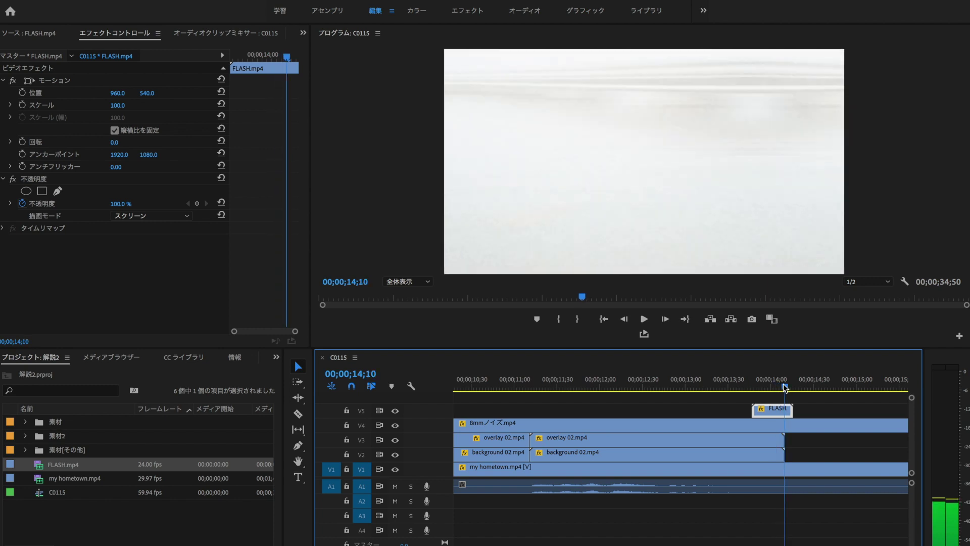
{"action": "left_click_drag", "start_coordinate": [786, 388], "coordinate": [751, 387]}
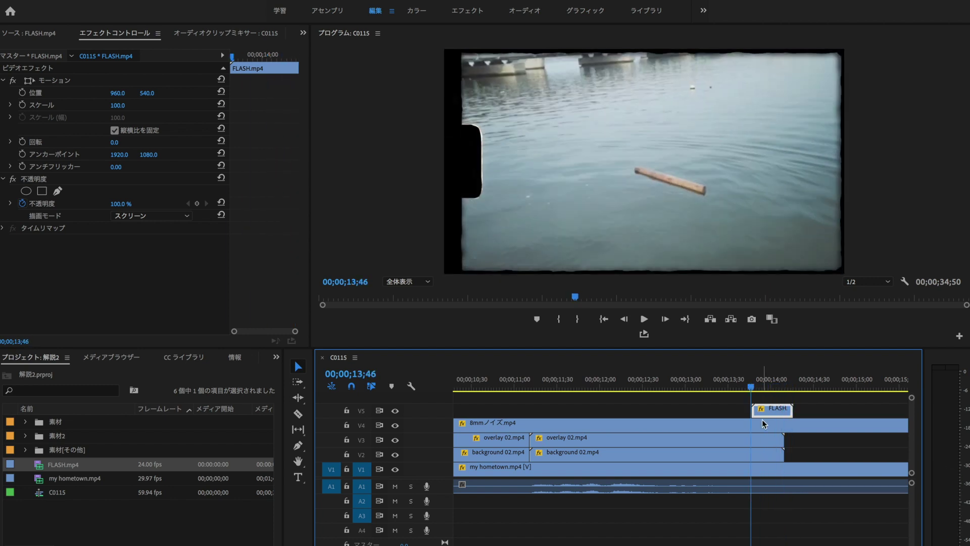
{"action": "key", "text": "minus"}
{"action": "key", "text": "minus"}
{"action": "left_click", "coordinate": [594, 385]}
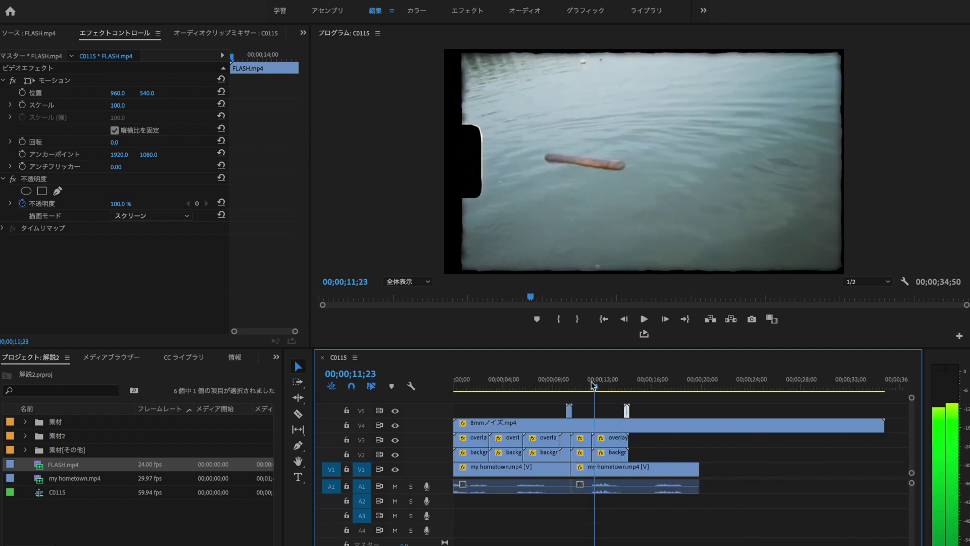
{"action": "left_click", "coordinate": [560, 387]}
{"action": "key", "text": "space"}
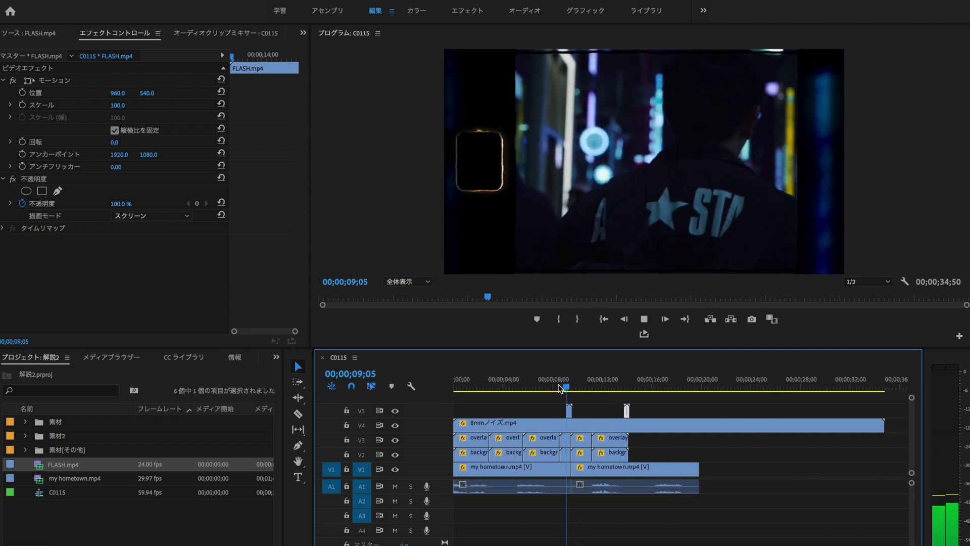